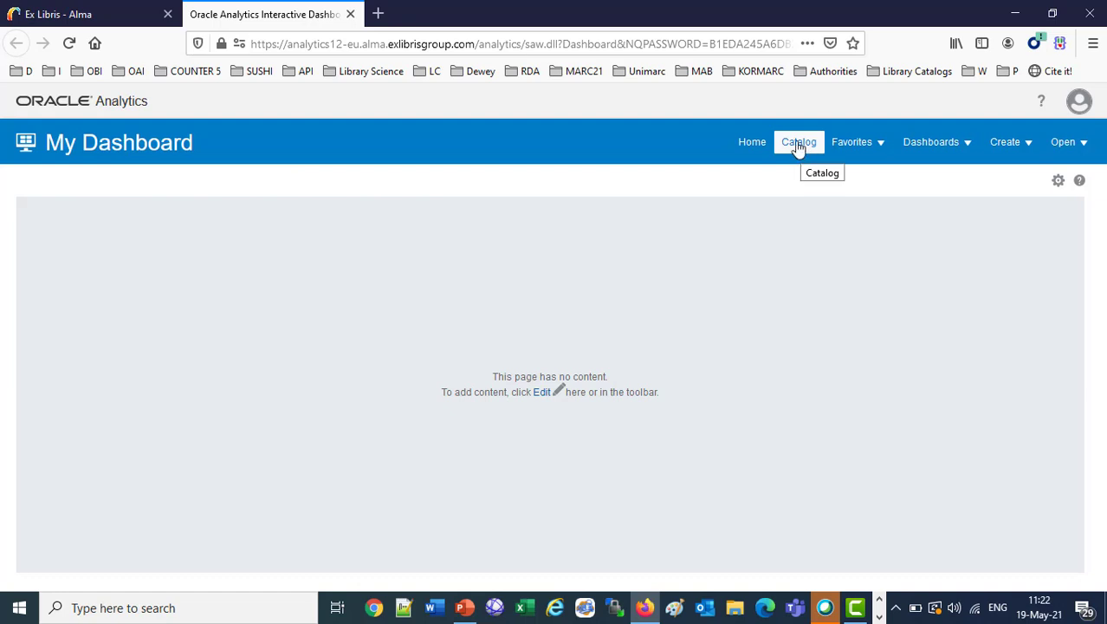
# Step: Open the catalog, collapse the Alma University folder, and display the contents of the Alma shared folder
pyautogui.click(798, 146)
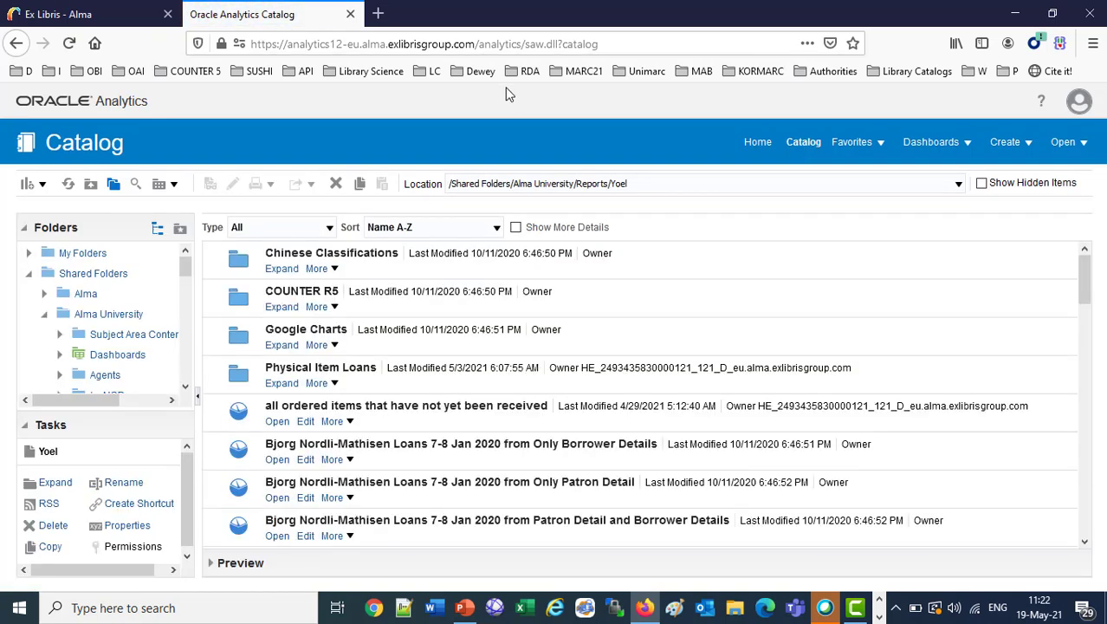
pyautogui.click(44, 314)
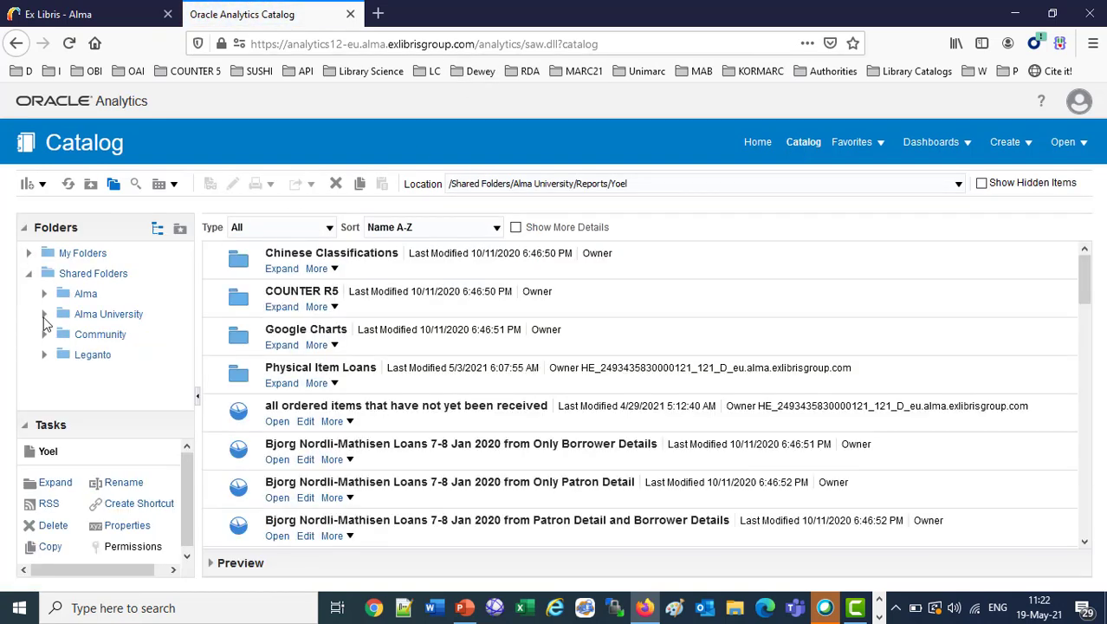
pyautogui.click(87, 296)
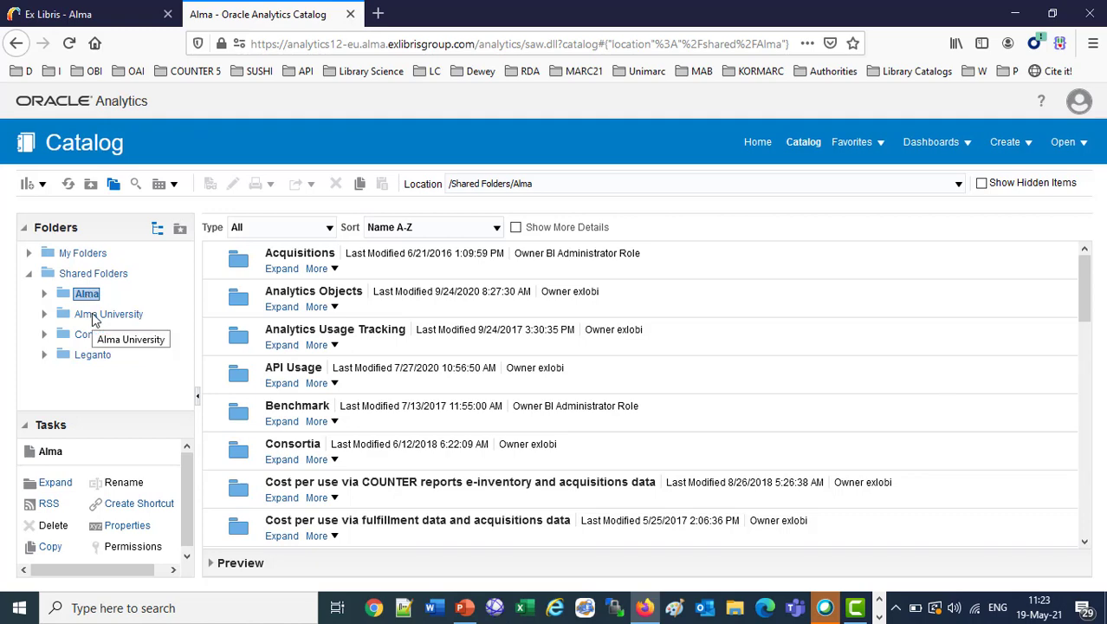
# Step: Compare the contents of the Alma University shared folder with those of the Alma shared folder
pyautogui.click(95, 317)
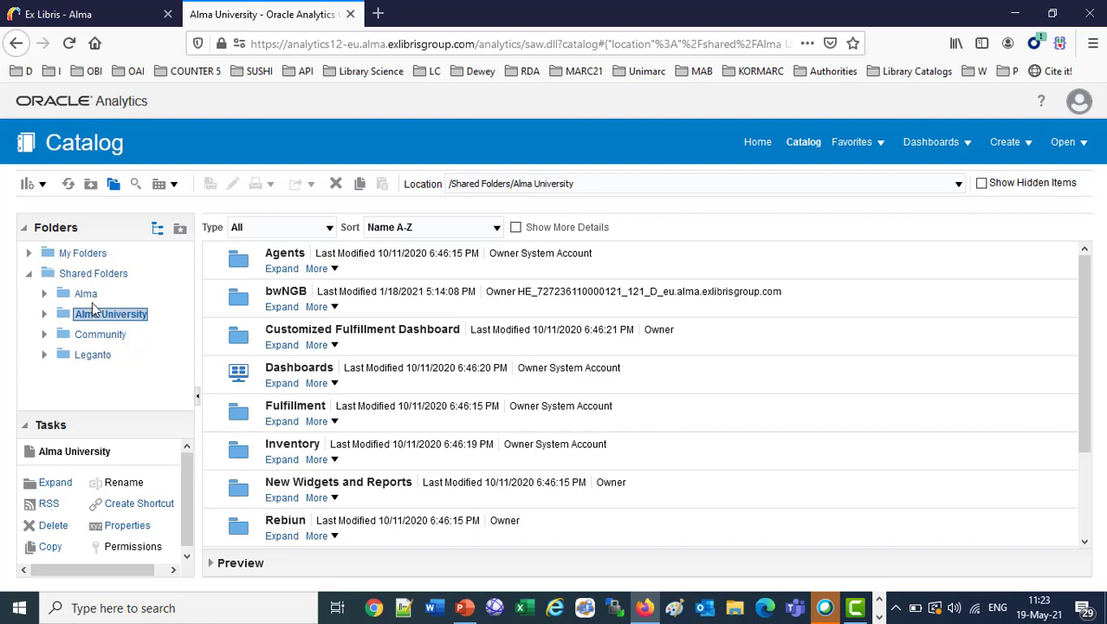
pyautogui.click(87, 296)
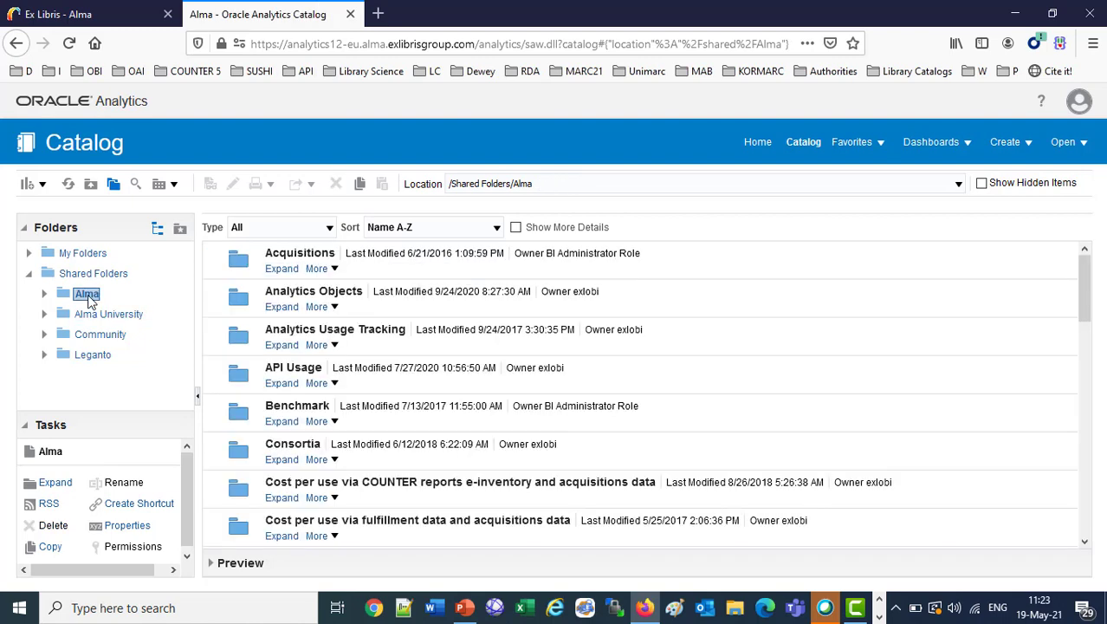
pyautogui.click(90, 319)
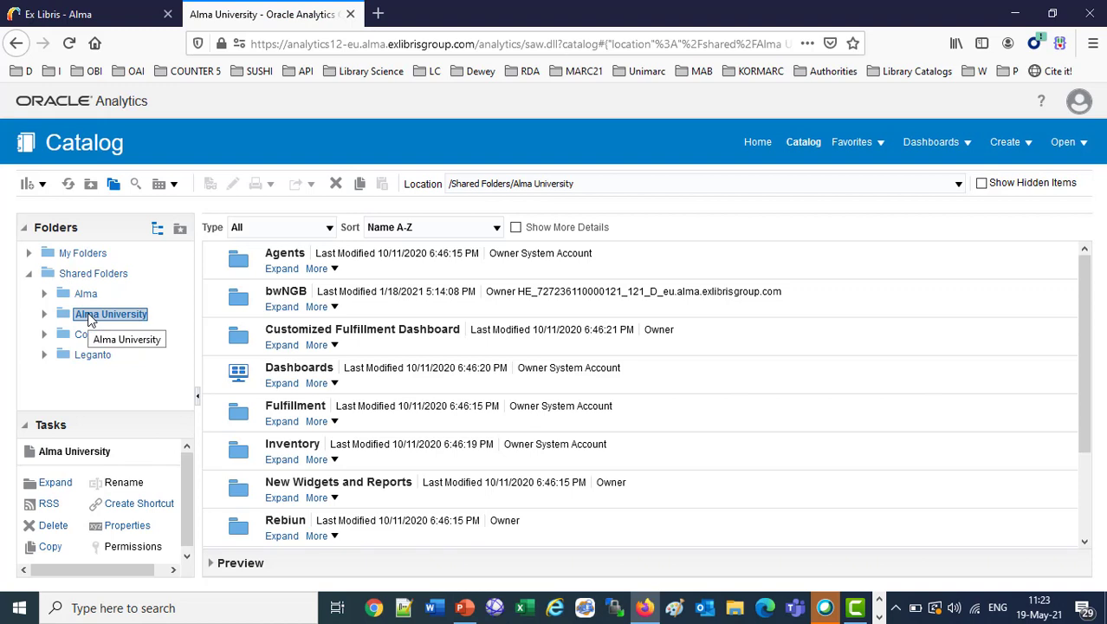
pyautogui.click(87, 294)
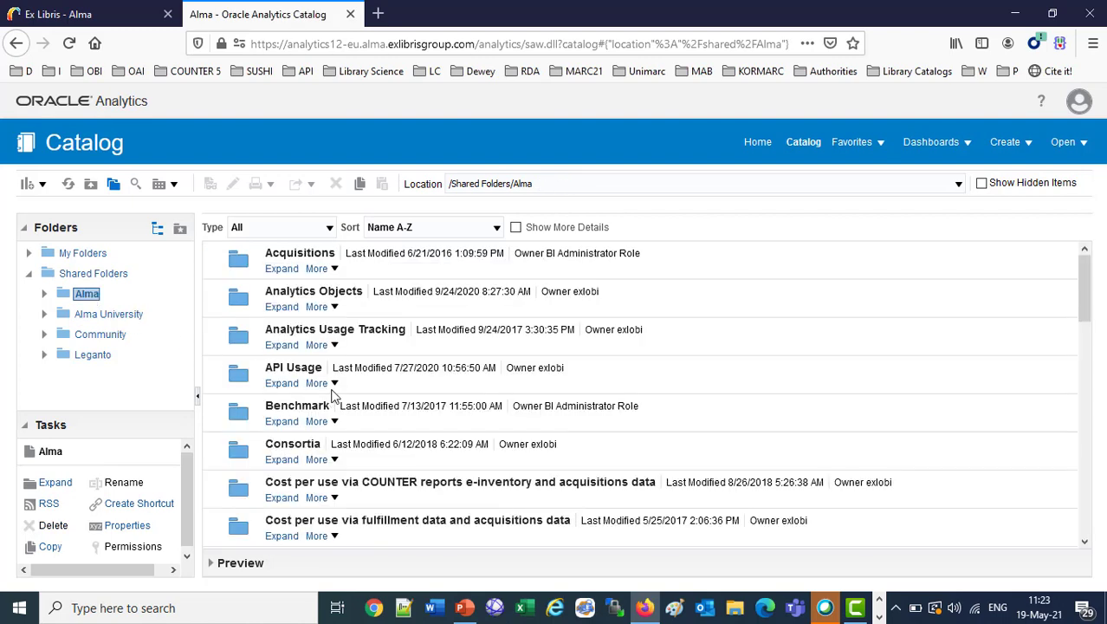
# Step: Expand the Titles folder within the Alma shared folder and list the contents of its Reports subfolder
pyautogui.scroll(-10, 334, 397)
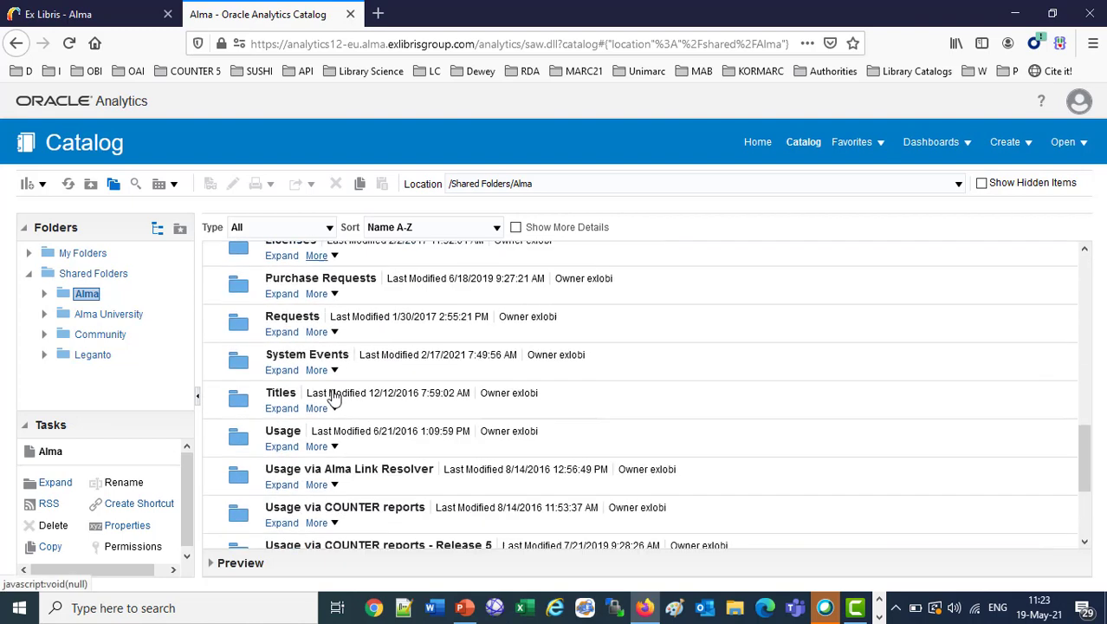
pyautogui.scroll(-4, 333, 397)
pyautogui.scroll(7, 333, 397)
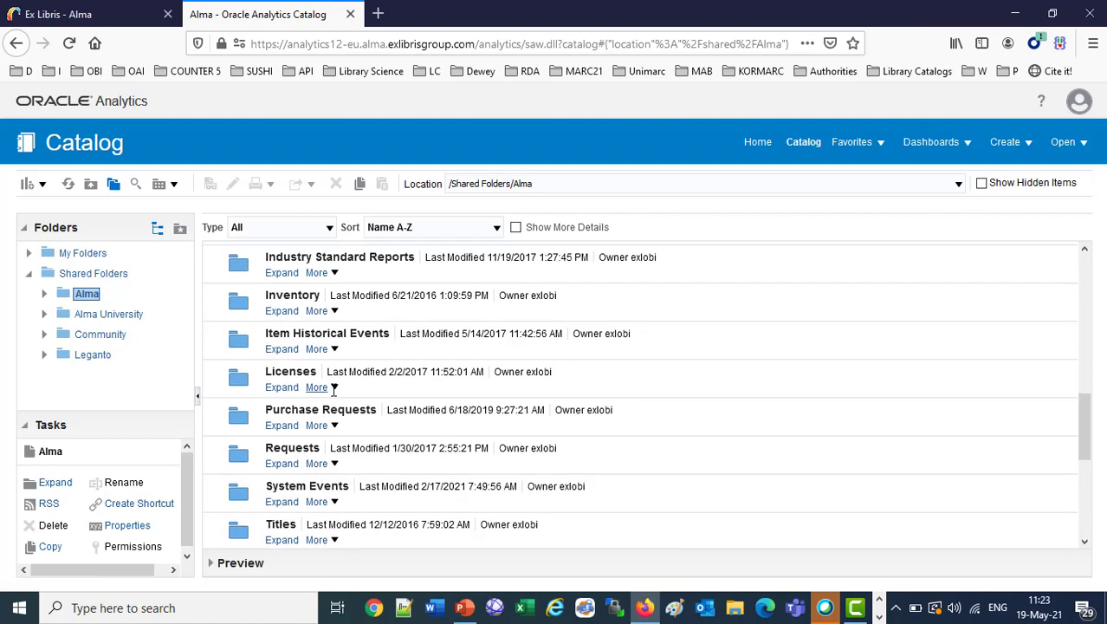
pyautogui.click(279, 540)
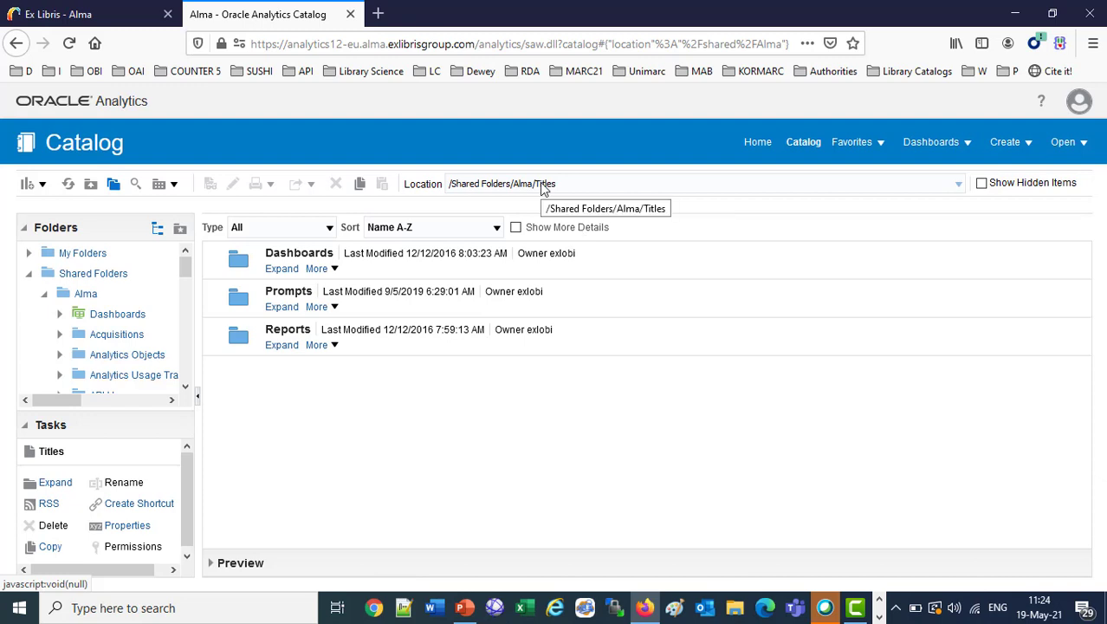
pyautogui.click(282, 346)
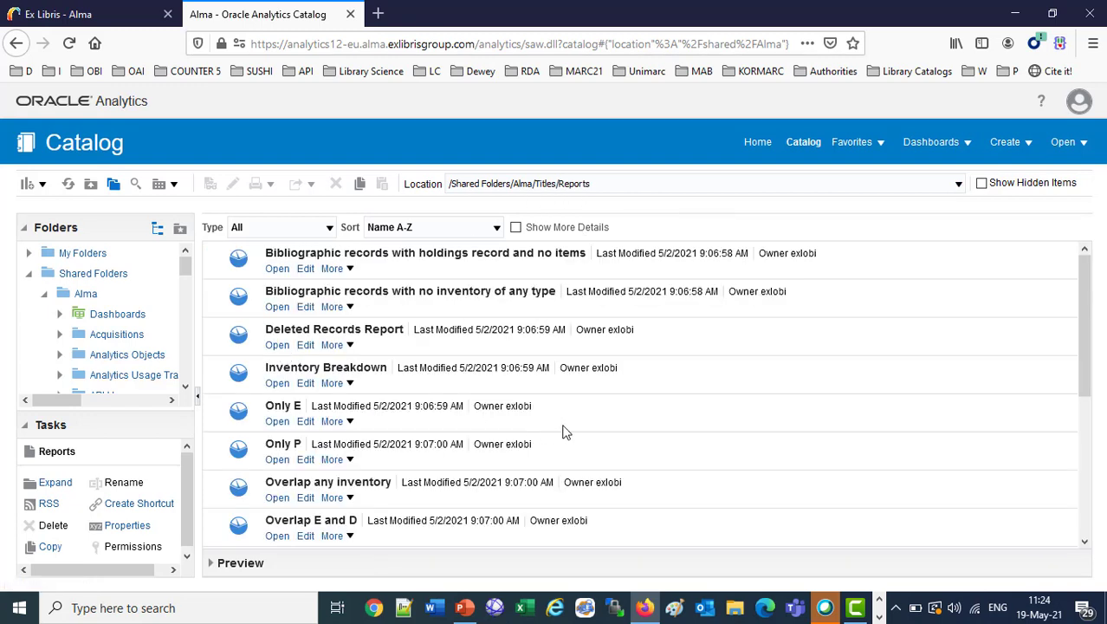
# Step: Open the Deleted Records Report for editing and display its criteria
pyautogui.click(305, 347)
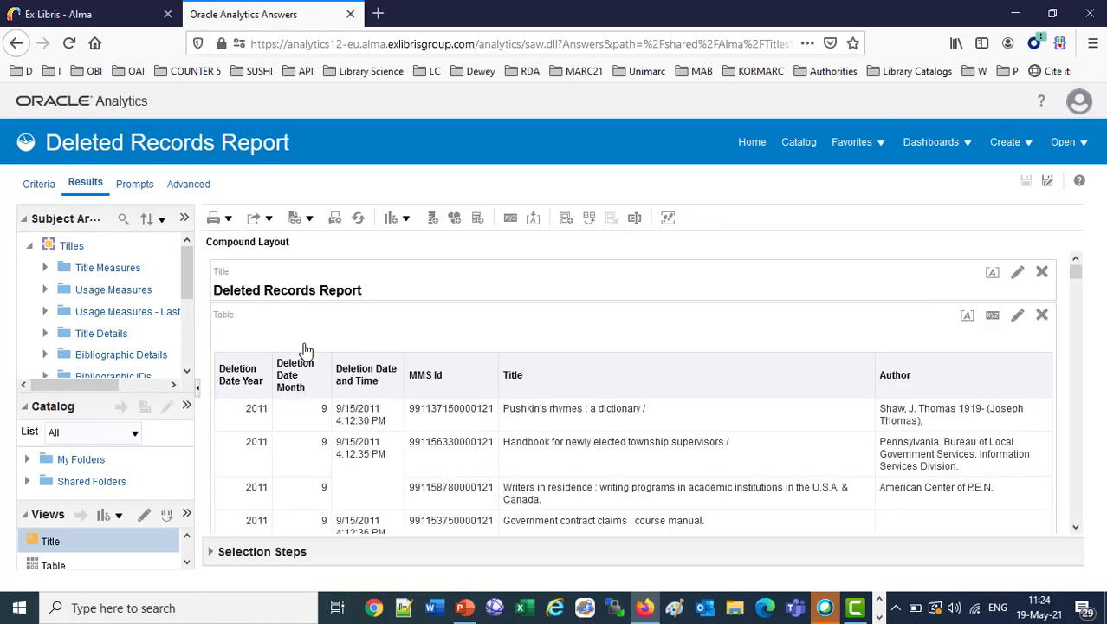
pyautogui.click(32, 190)
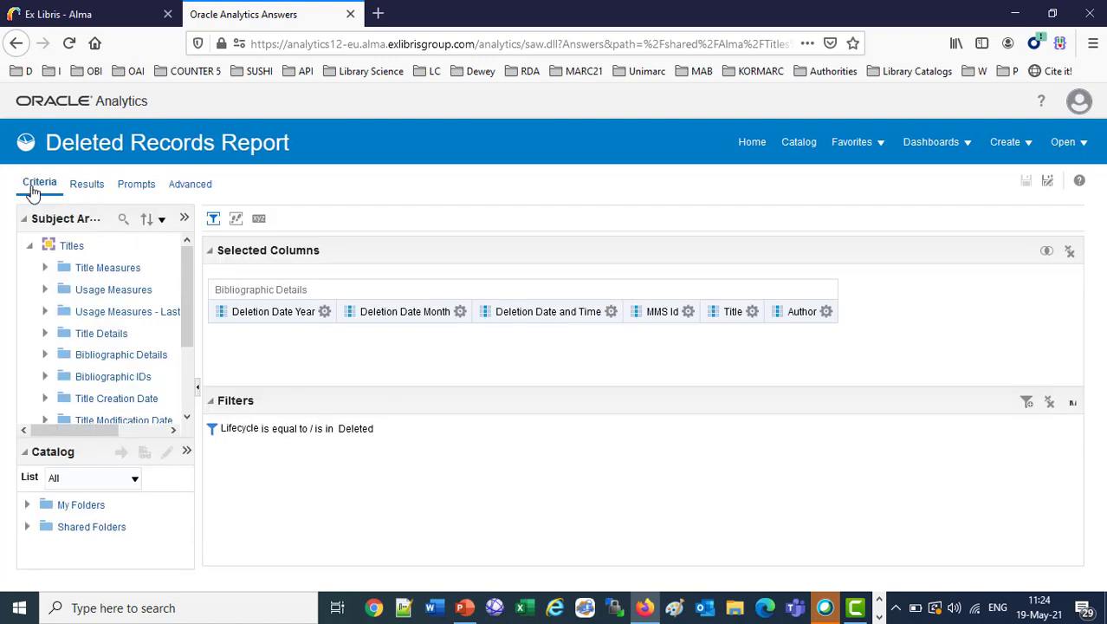
pyautogui.moveTo(260, 430)
# Step: Add a filter on Deletion Date Year with the operator "is greater than or equal to" and the value 2020
pyautogui.click(753, 312)
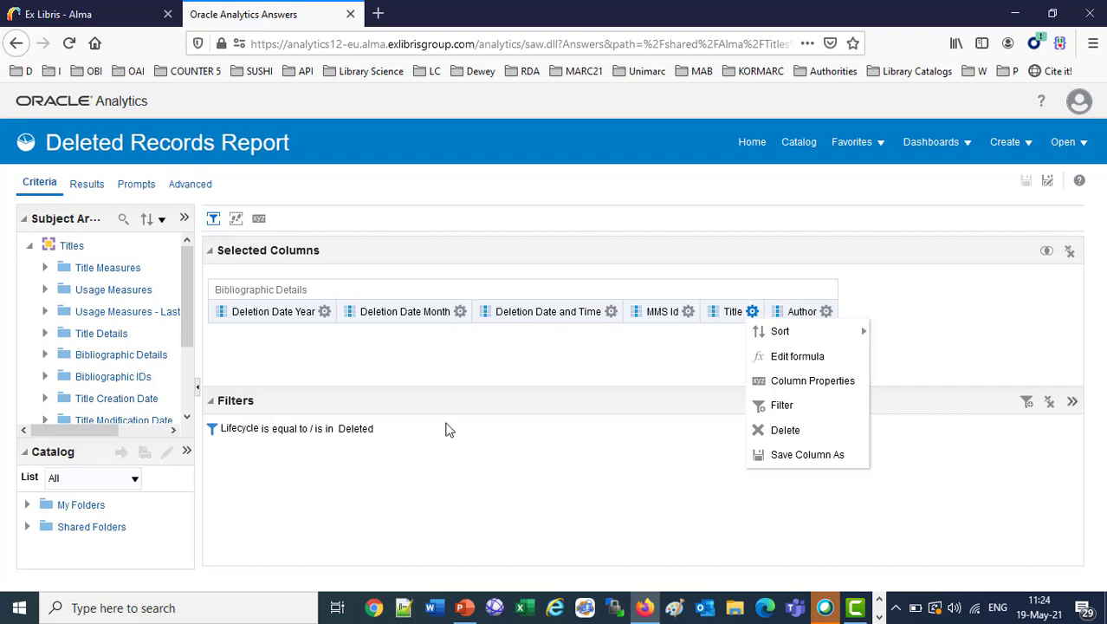
pyautogui.click(325, 314)
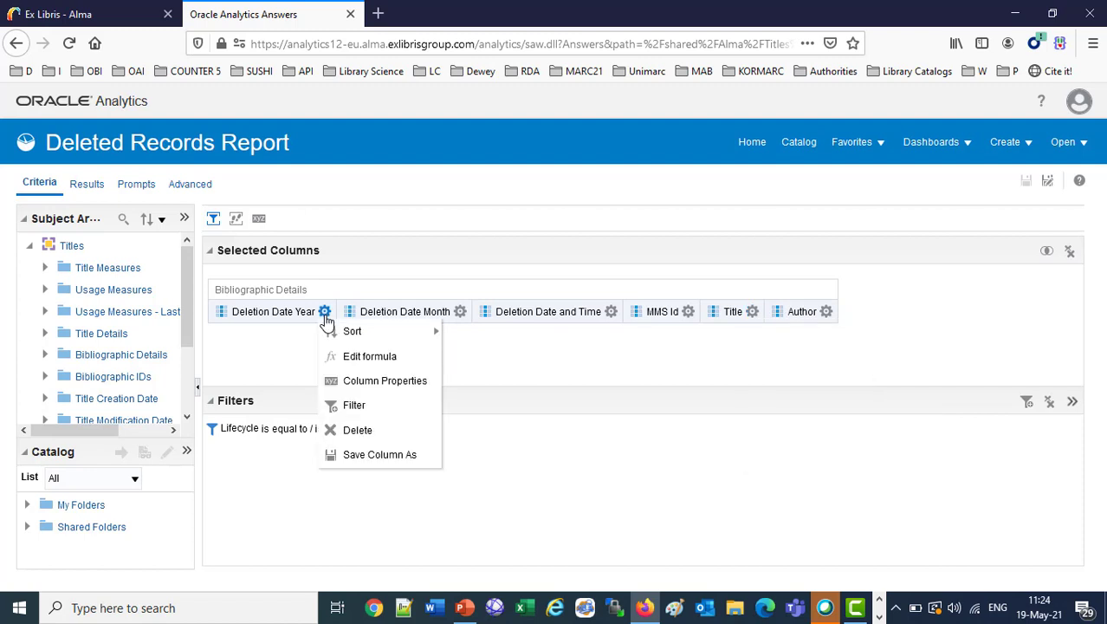
pyautogui.click(349, 406)
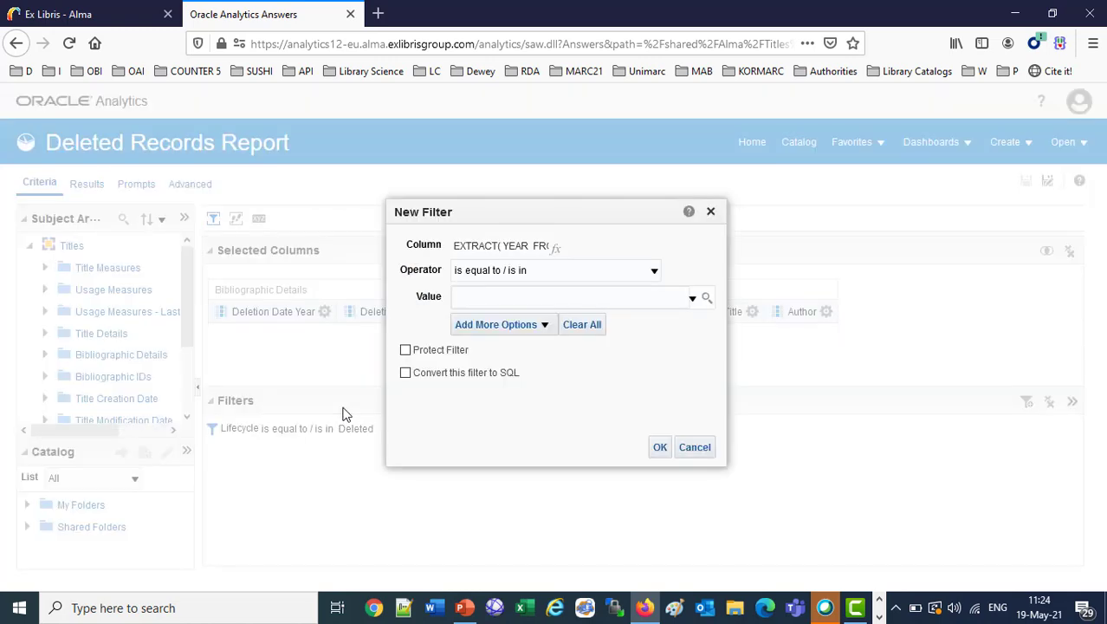
pyautogui.click(525, 274)
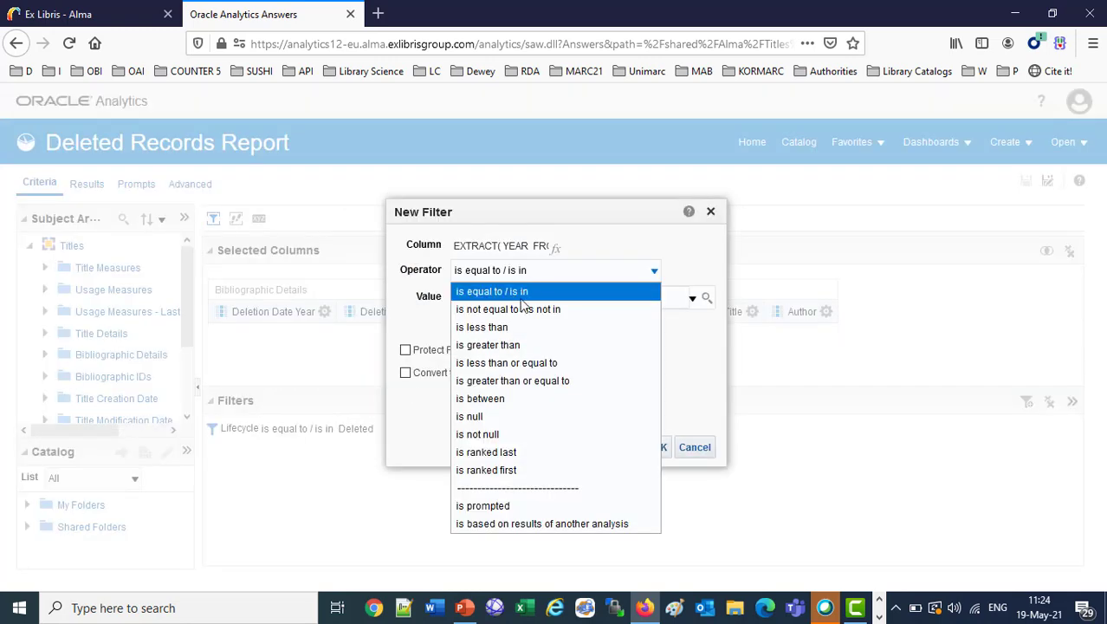
pyautogui.click(528, 380)
pyautogui.write('2020')
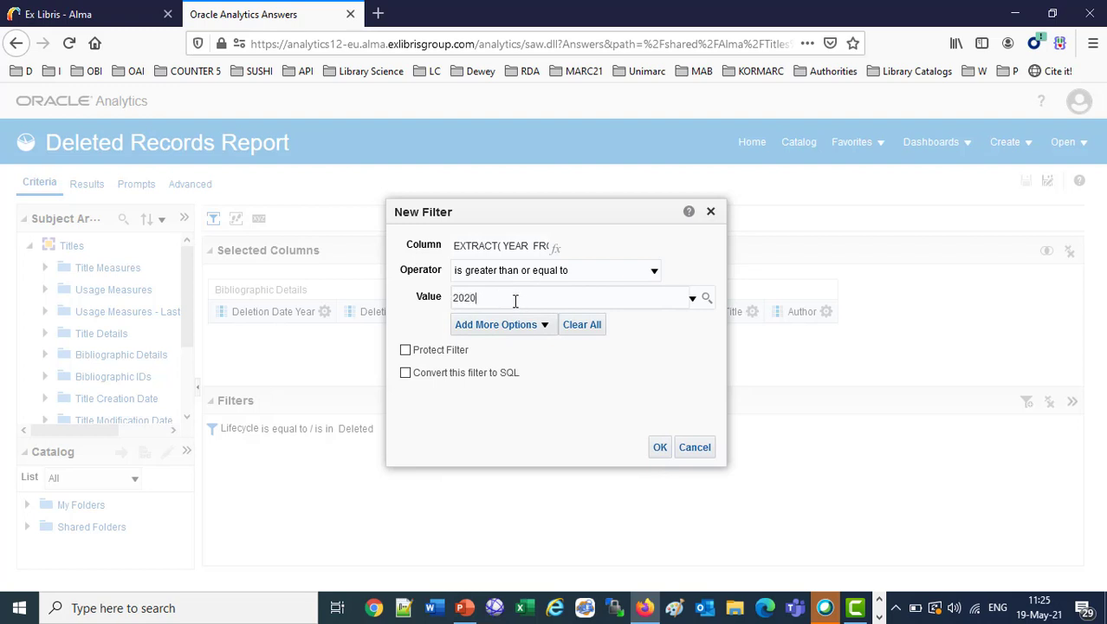
pyautogui.click(658, 447)
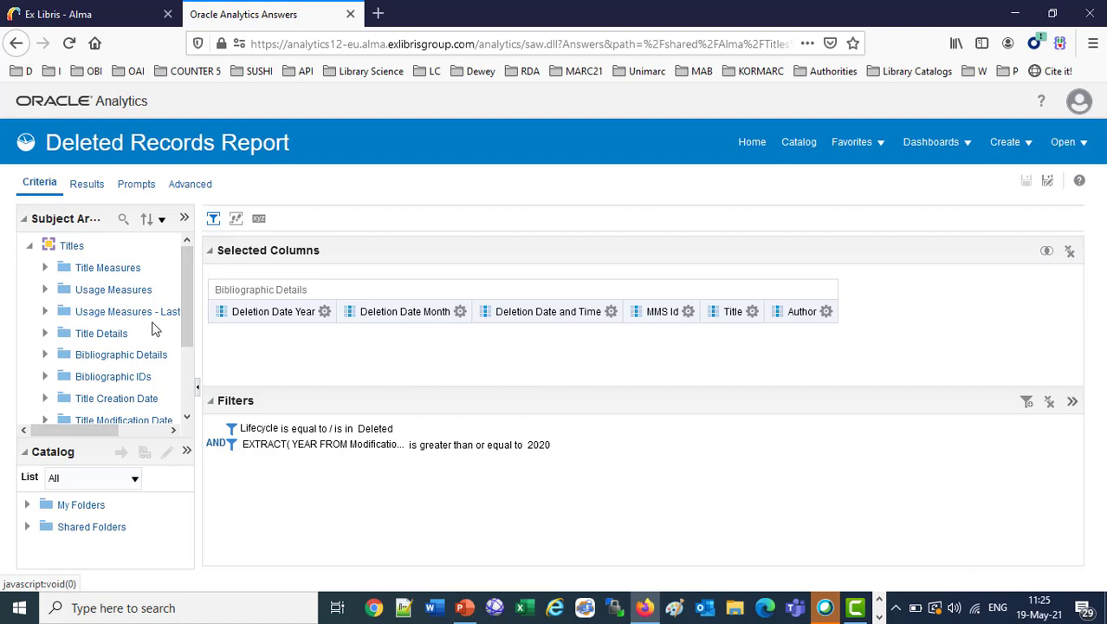
# Step: Add the ISBN (Normalized) and ISSN (Normalized) fields from Bibliographic Details to the report's columns
pyautogui.scroll(-2, 153, 324)
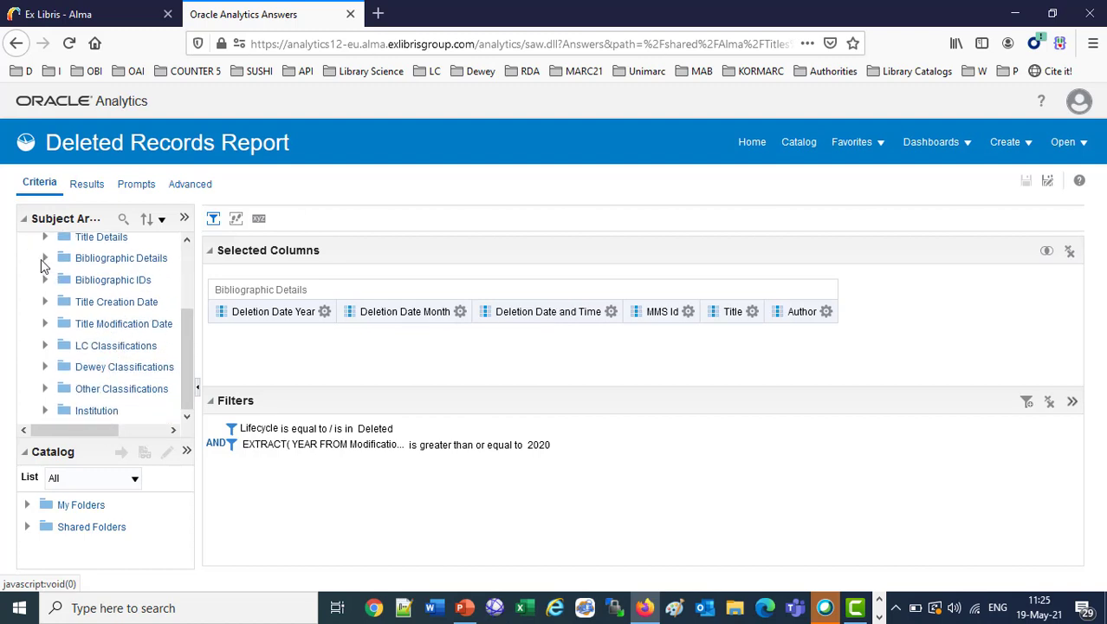
pyautogui.click(42, 259)
pyautogui.scroll(-4, 111, 292)
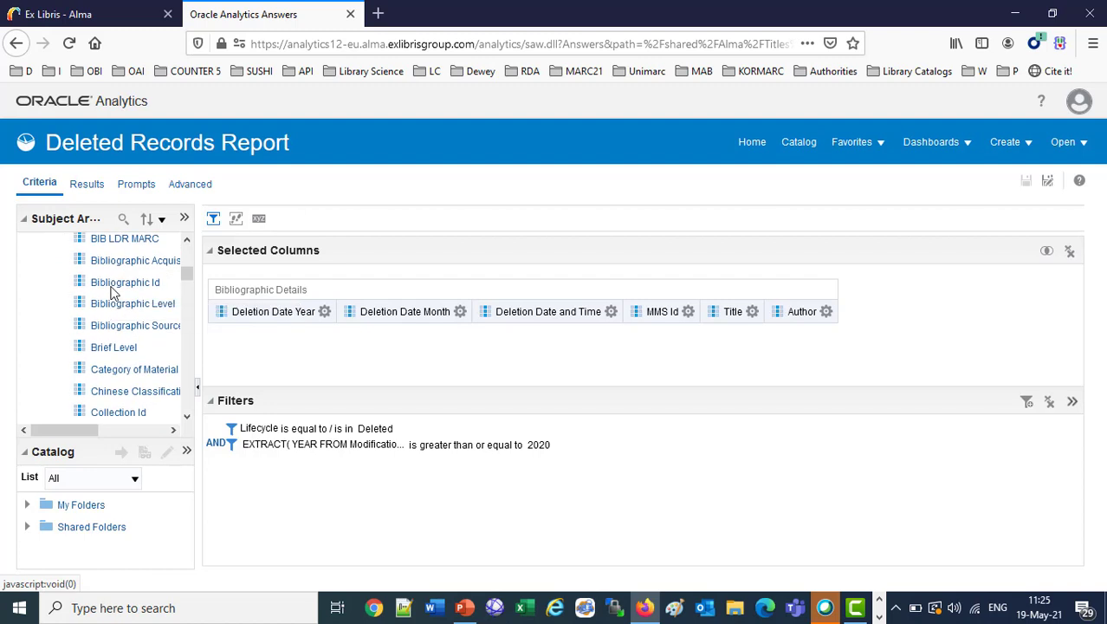
pyautogui.scroll(-7, 113, 312)
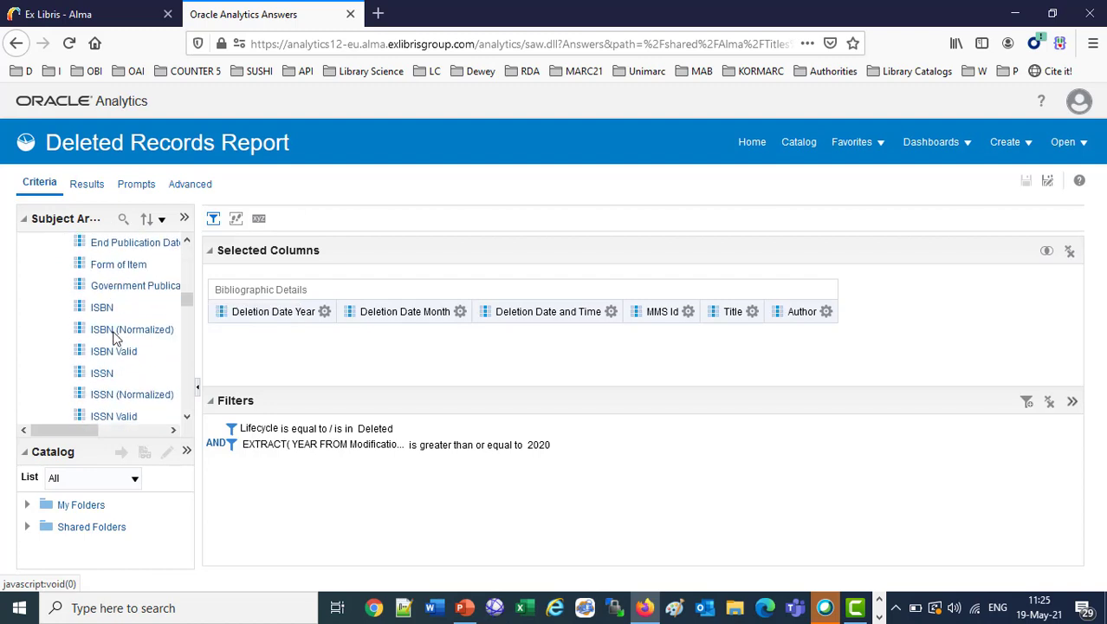
pyautogui.doubleClick(116, 332)
pyautogui.click(125, 395)
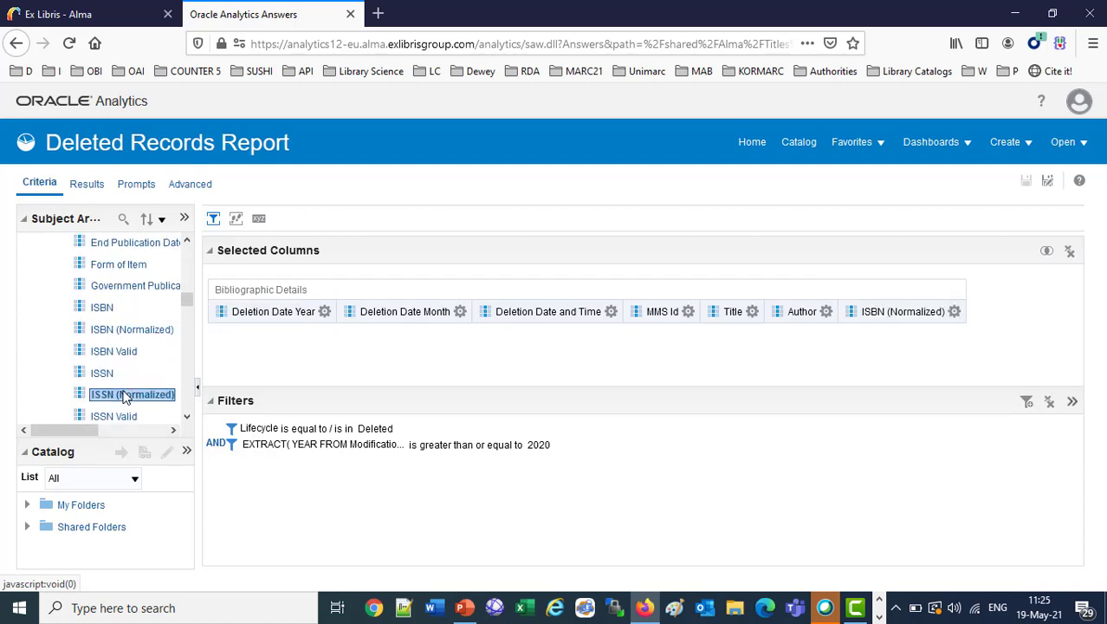
pyautogui.doubleClick(125, 395)
# Step: Add the second listed OCLC Control Number field from Bibliographic Details to the report's columns
pyautogui.scroll(-10, 134, 386)
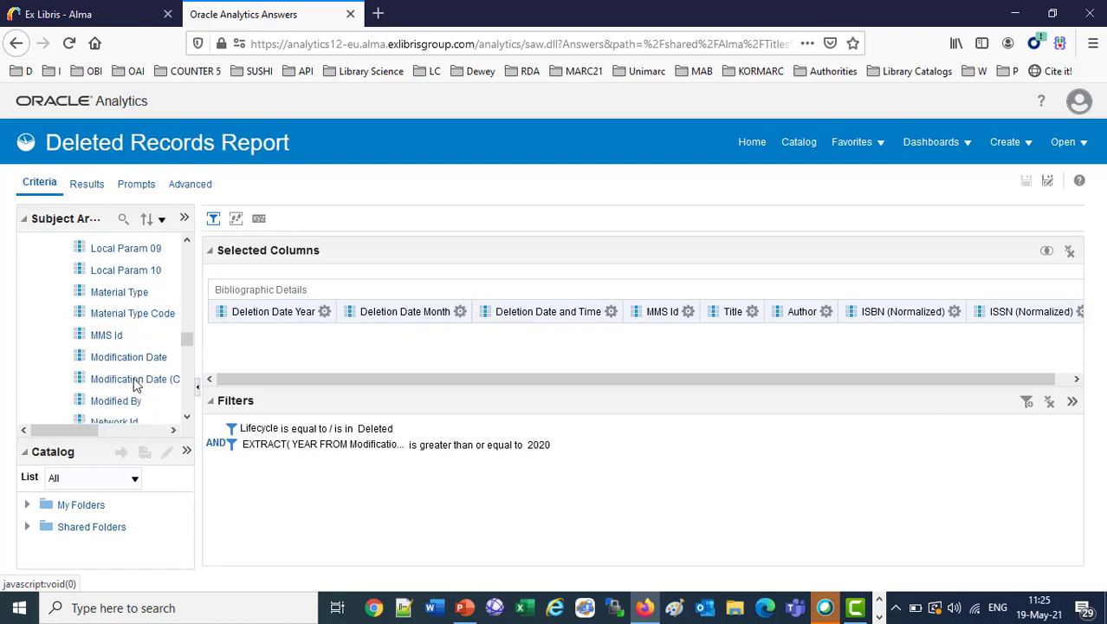
pyautogui.scroll(-3, 135, 385)
pyautogui.scroll(3, 134, 385)
pyautogui.scroll(-3, 134, 385)
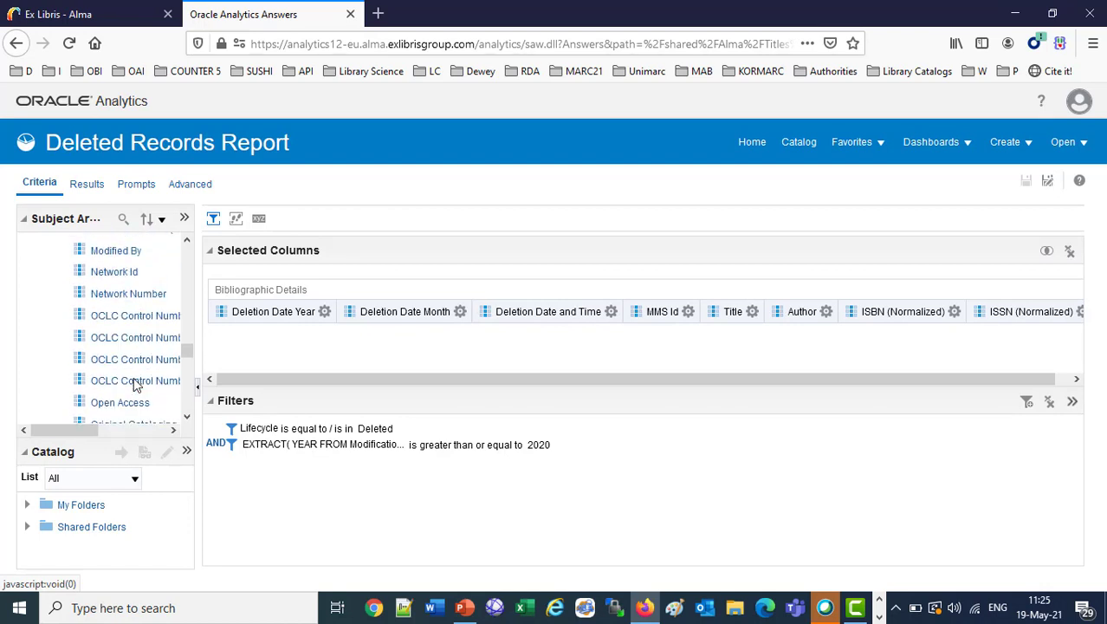
pyautogui.scroll(-1, 134, 385)
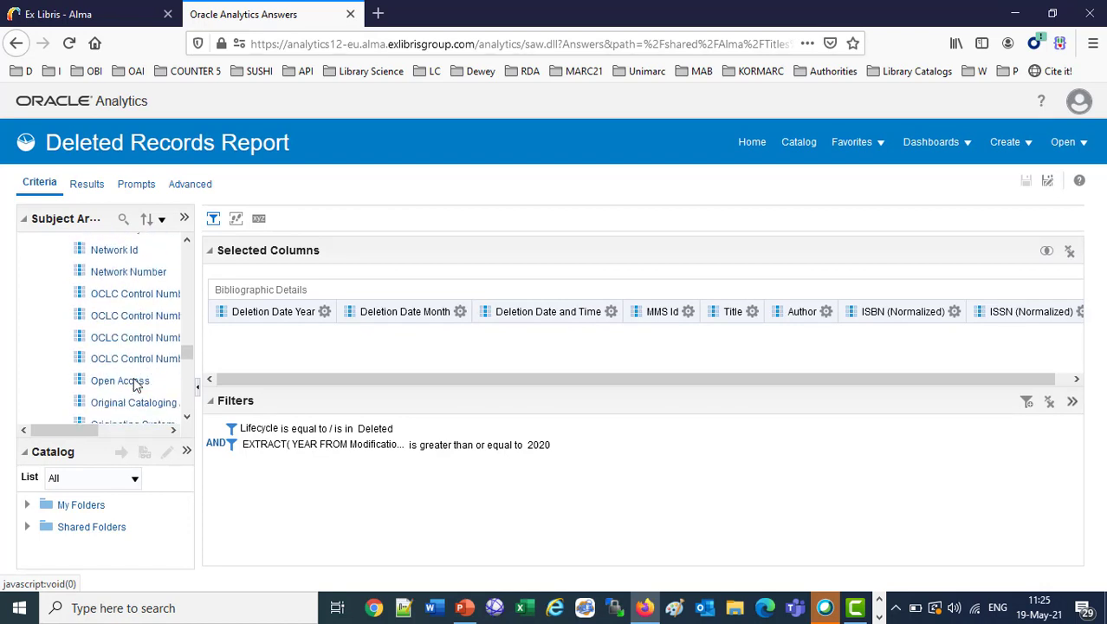
pyautogui.doubleClick(157, 325)
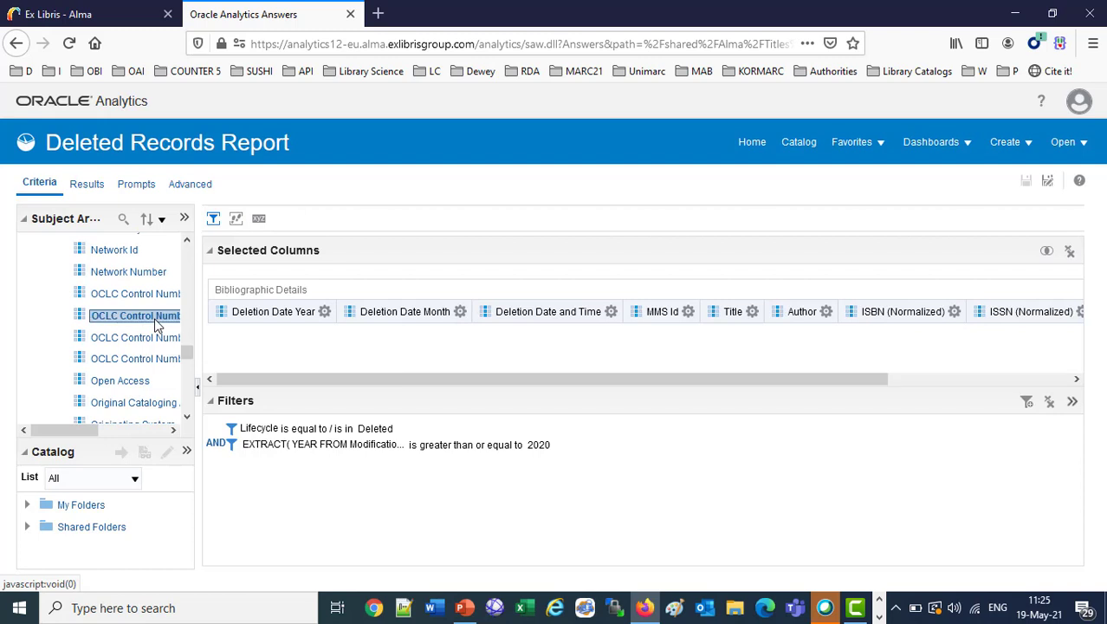
# Step: Delete the Deletion Date and Time column from the report
pyautogui.click(611, 312)
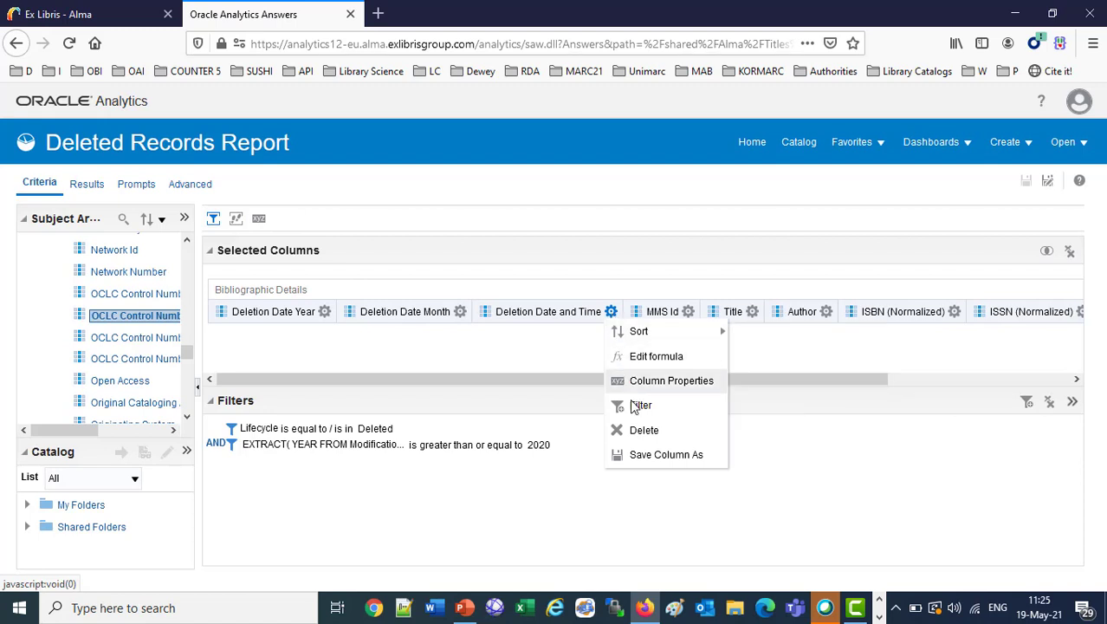
pyautogui.click(639, 430)
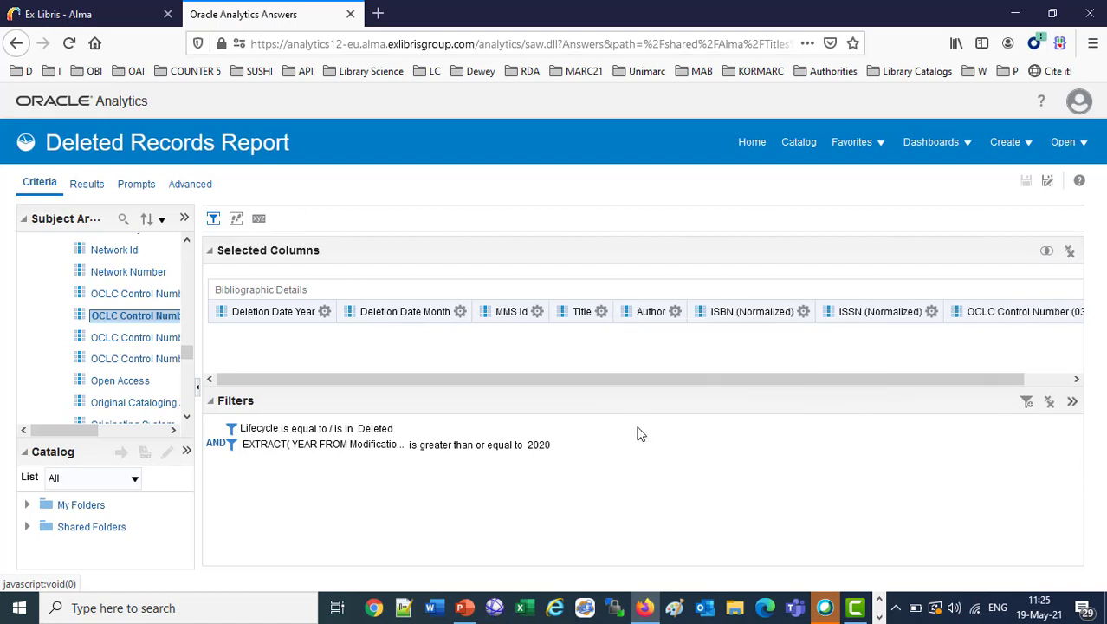
pyautogui.click(325, 312)
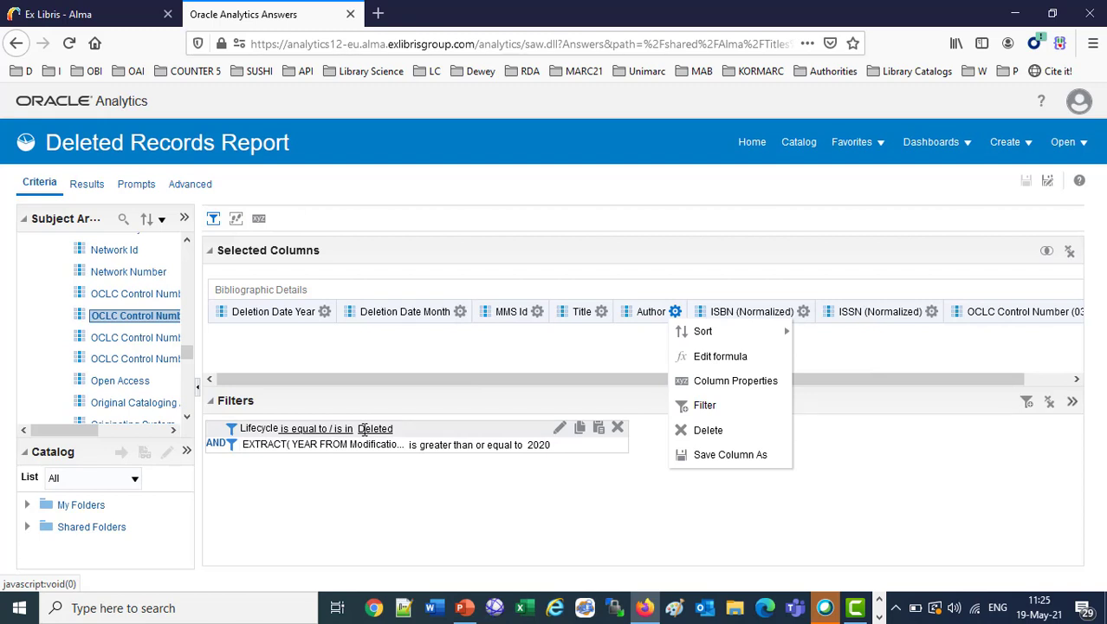
pyautogui.click(826, 472)
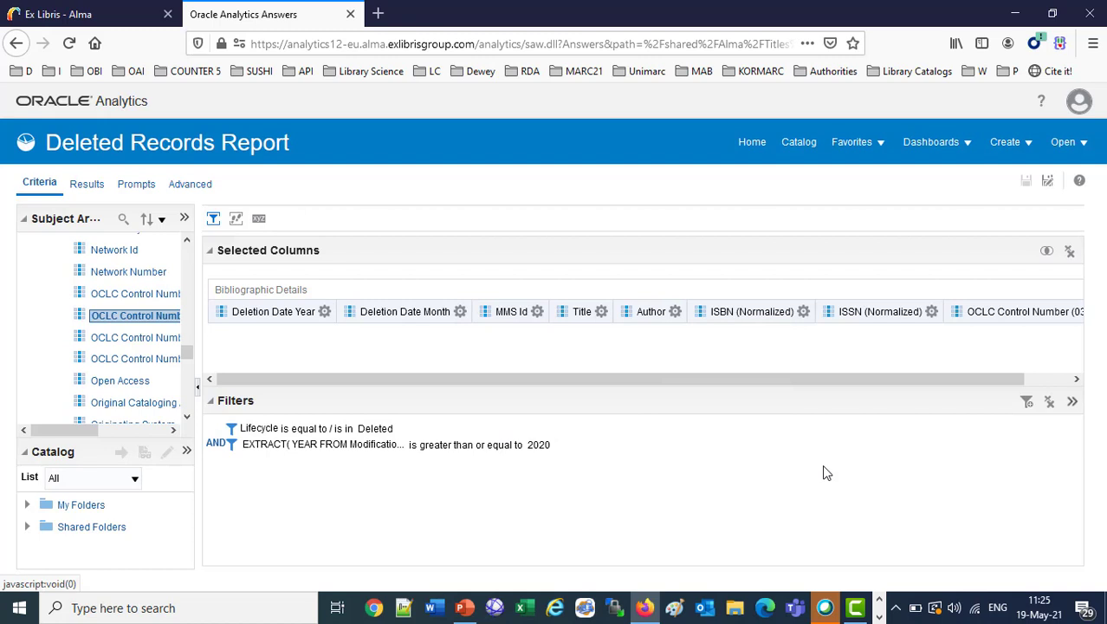
# Step: Try to save the report as "Deleted Records Report 2020 and later" in /Shared Folders/Alma/Titles/Reports
pyautogui.click(1027, 184)
pyautogui.click(1048, 184)
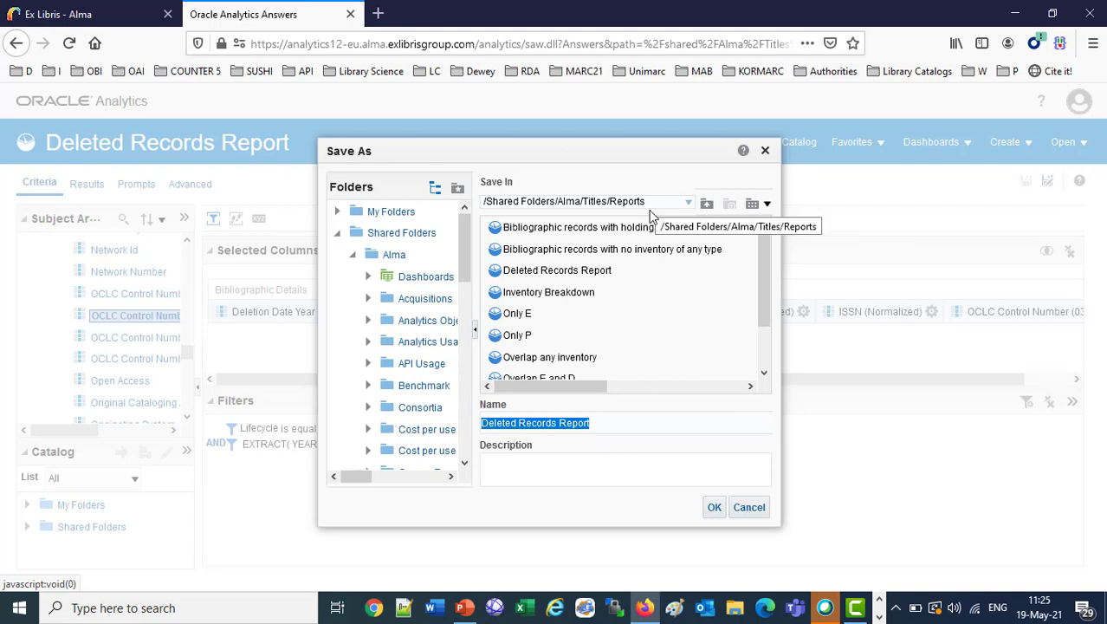
pyautogui.click(608, 425)
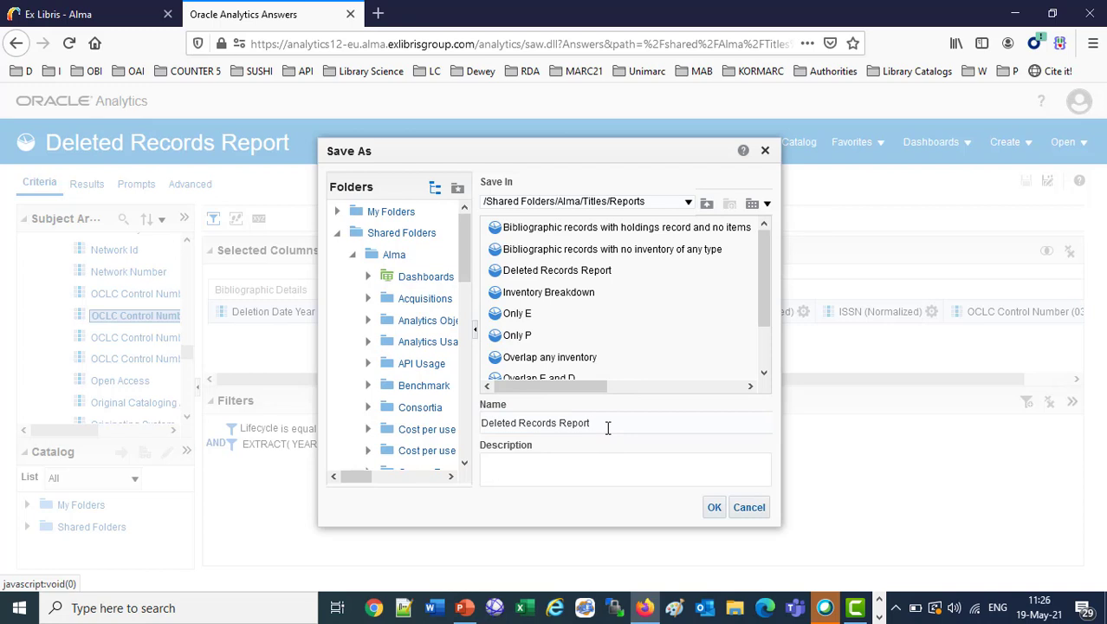
pyautogui.write('2020 and later')
pyautogui.click(712, 507)
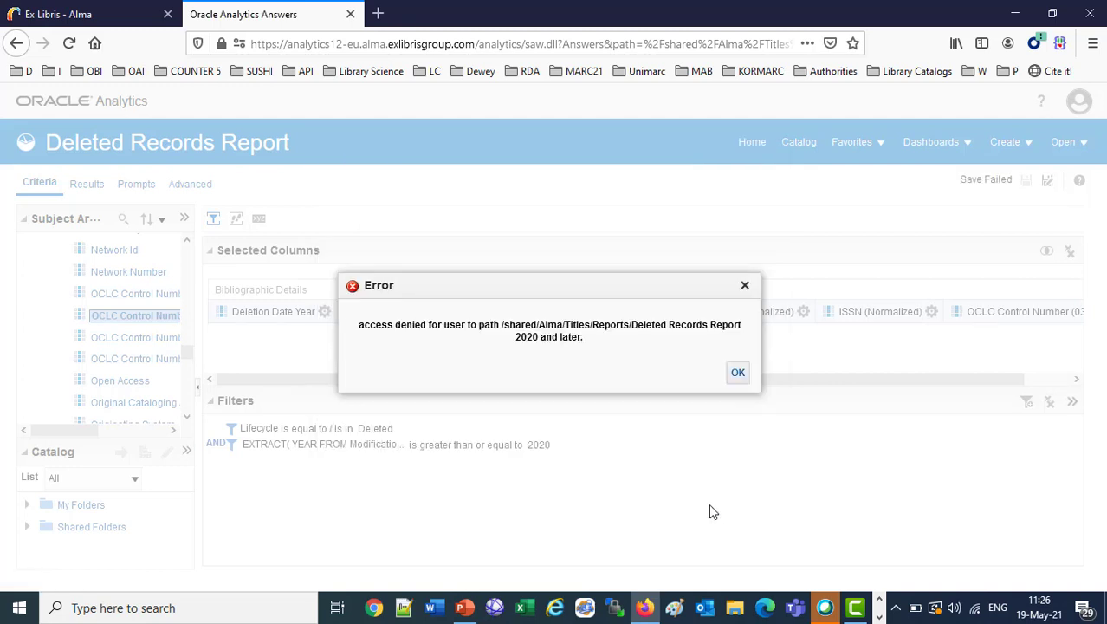
pyautogui.click(738, 374)
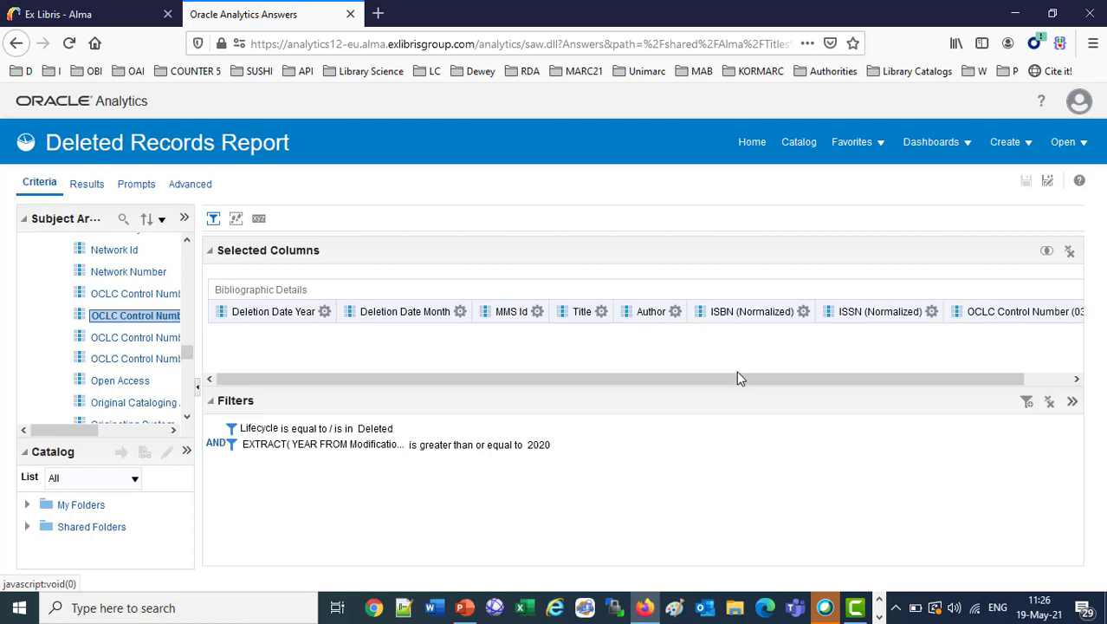
# Step: Choose the folder bearing the owner's first name in /Shared Folders/Alma University/Reports as the save location for a copy of the report
pyautogui.click(1047, 180)
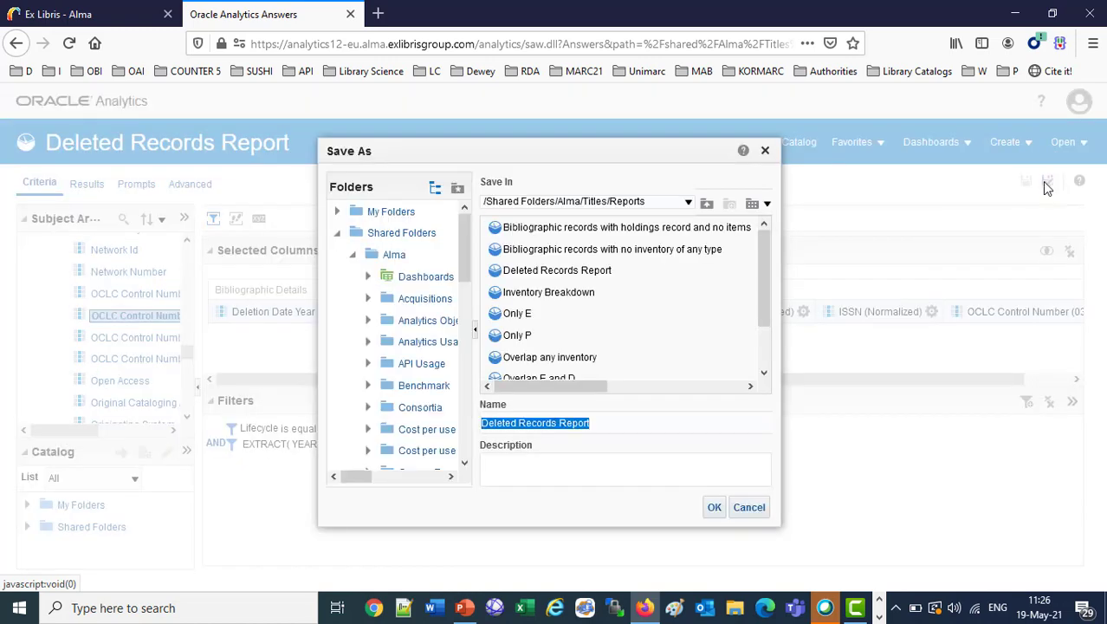
pyautogui.click(352, 255)
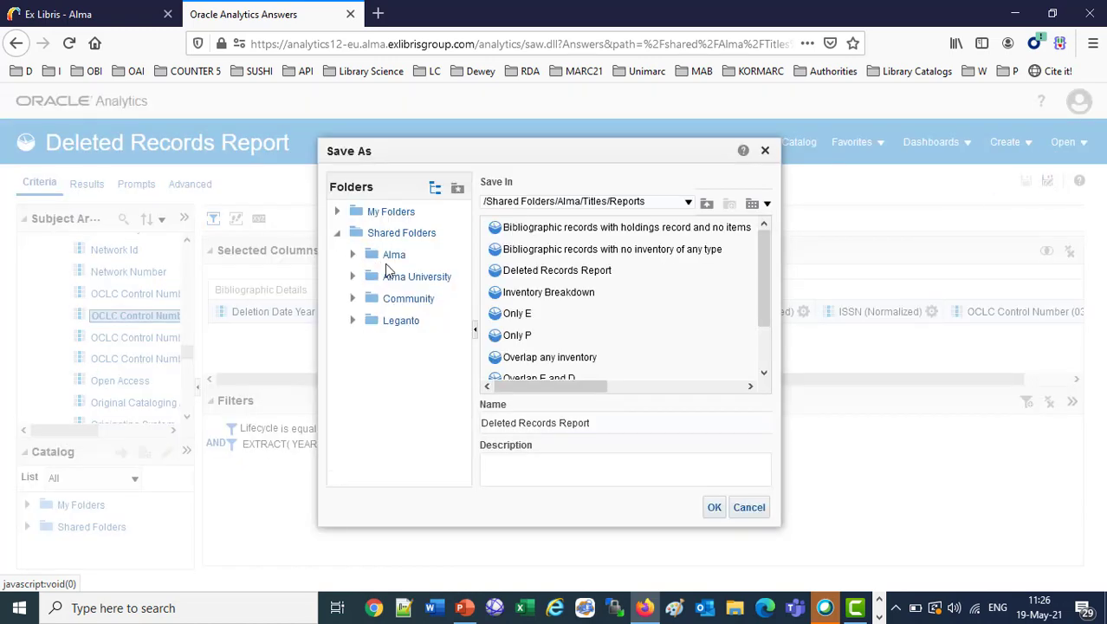
pyautogui.click(408, 277)
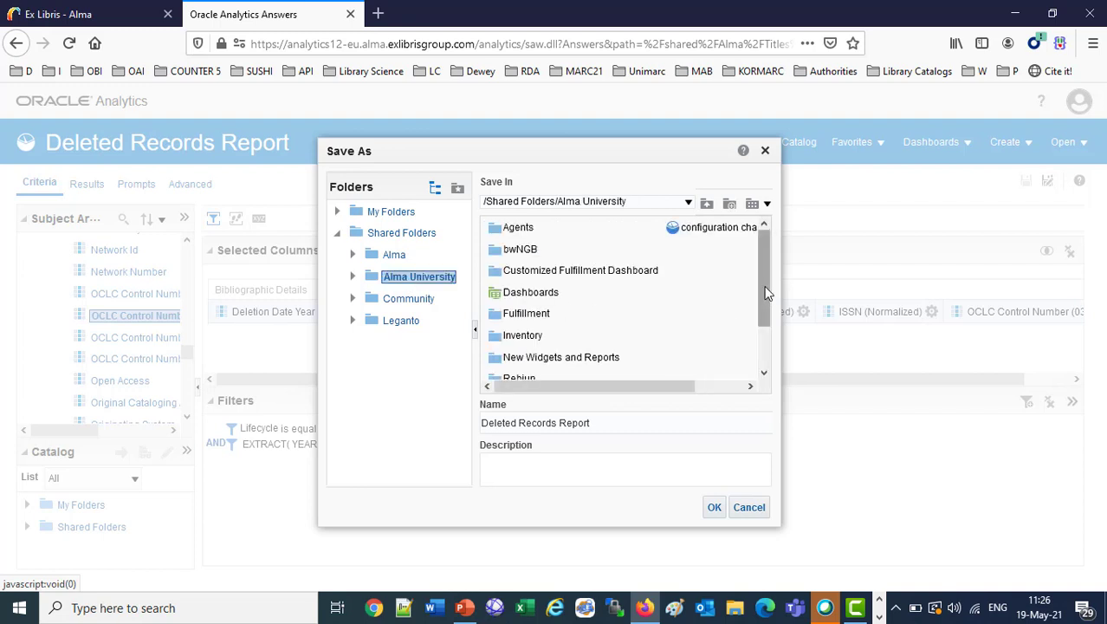
pyautogui.moveTo(766, 293); pyautogui.dragTo(760, 313)
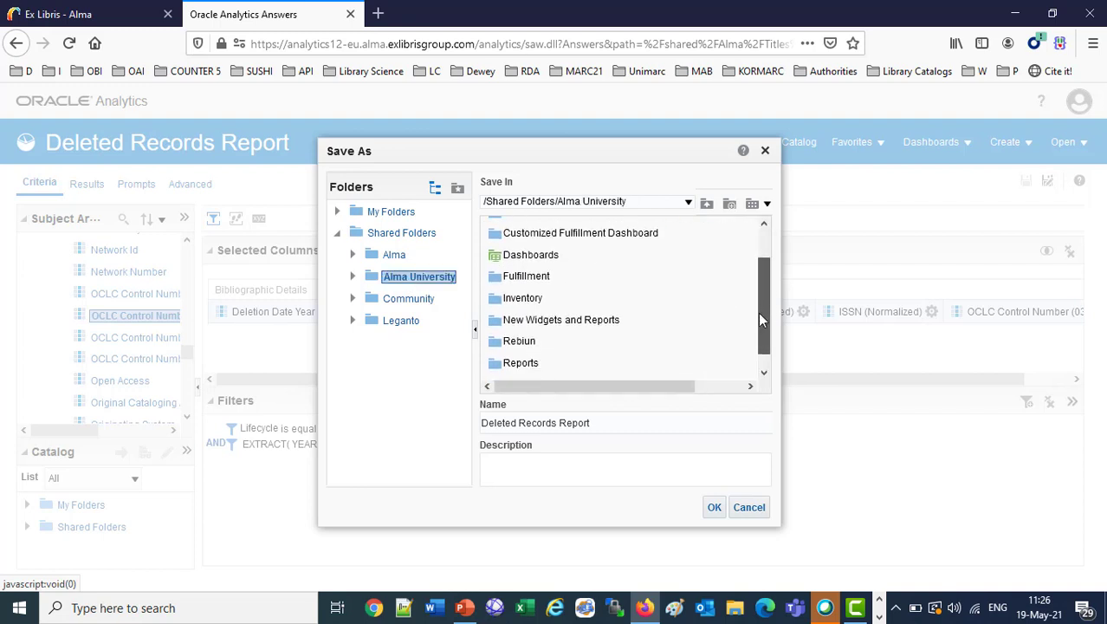
pyautogui.click(518, 362)
pyautogui.doubleClick(499, 371)
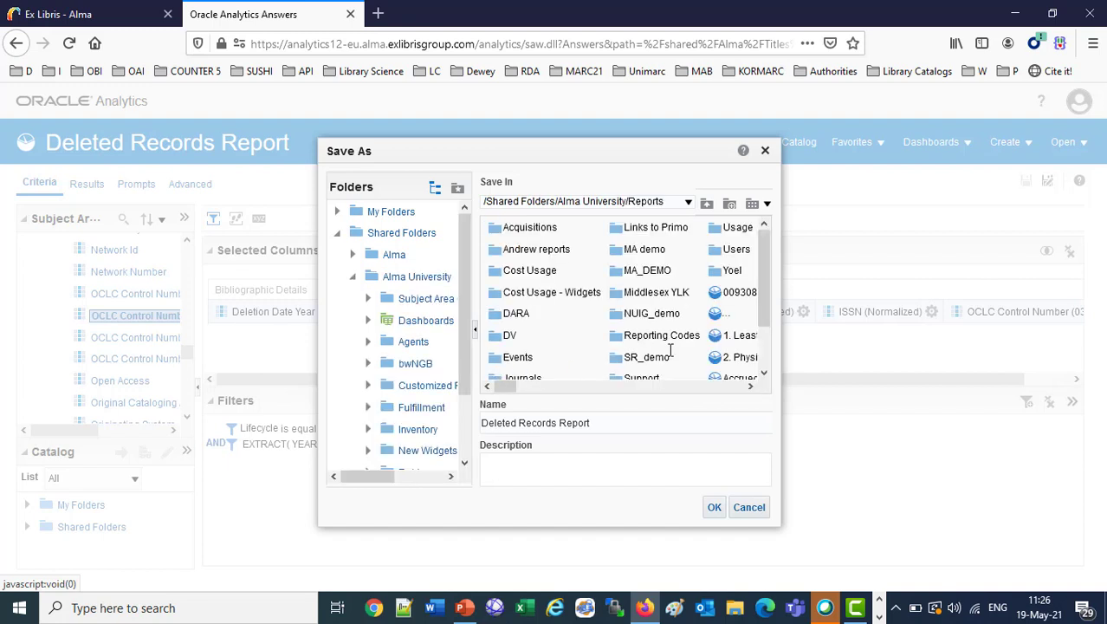
pyautogui.click(719, 276)
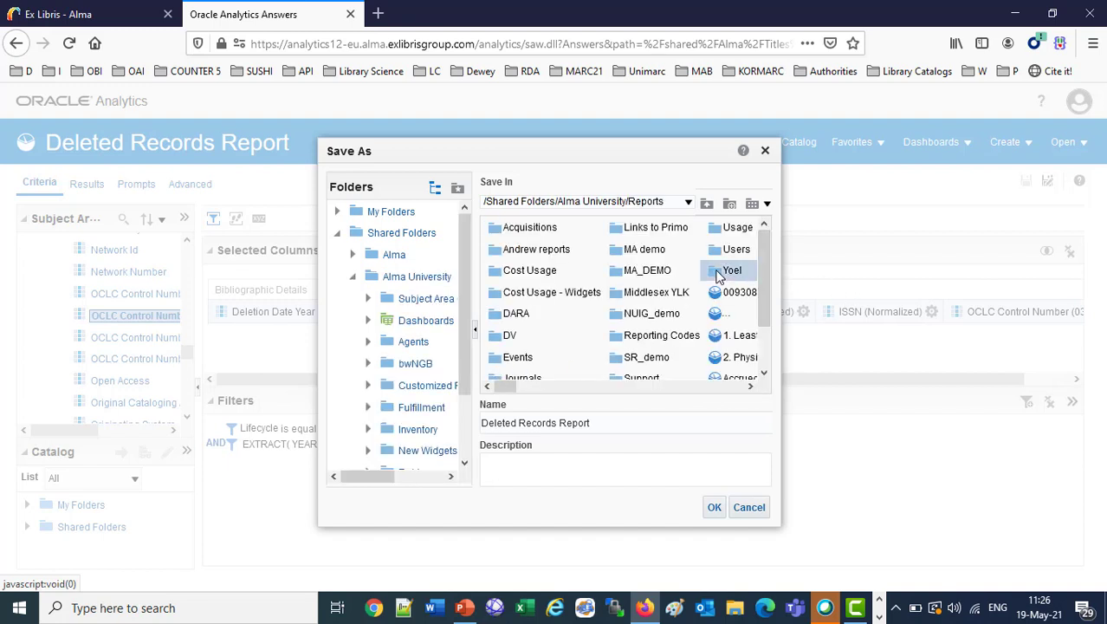
pyautogui.doubleClick(717, 272)
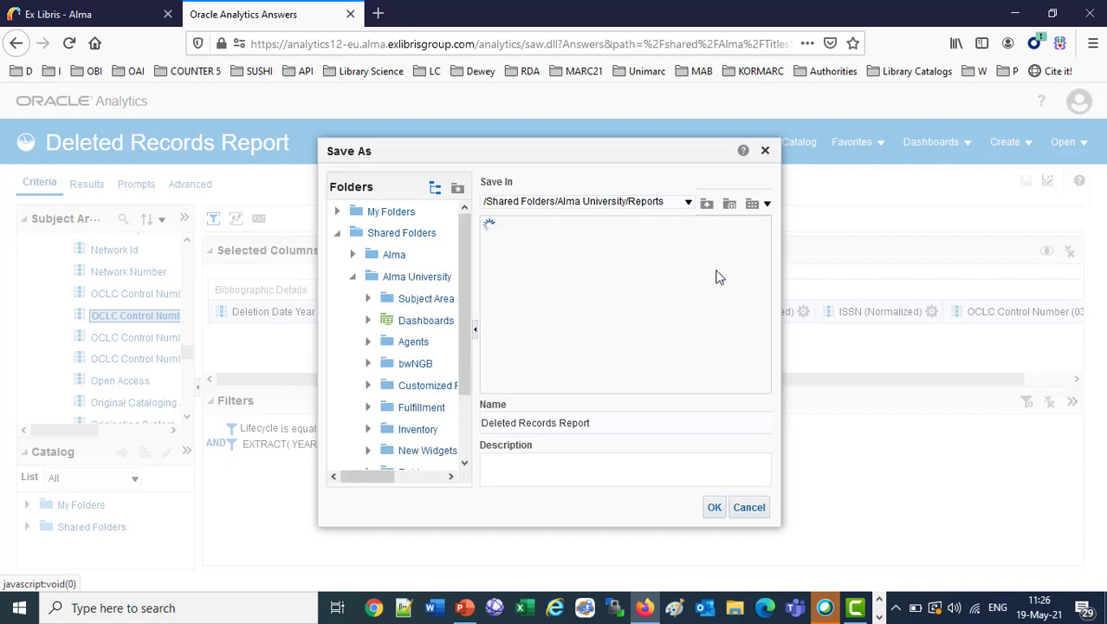
# Step: Name the report copy "Deleted Records Report 2020 and later" and save it
pyautogui.click(618, 424)
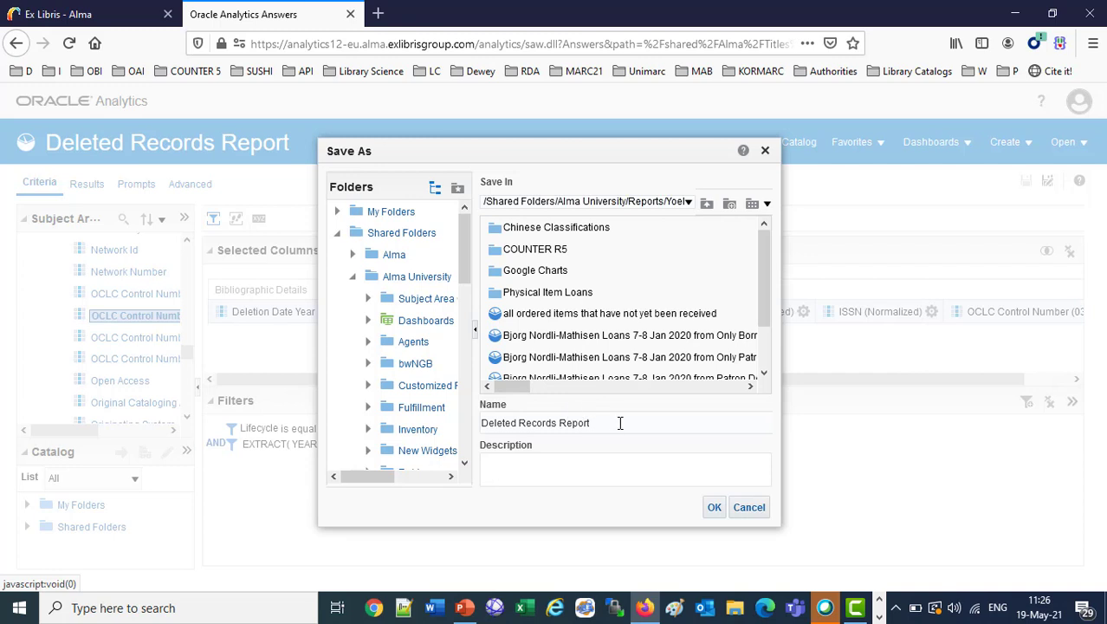
pyautogui.write('2020 and later')
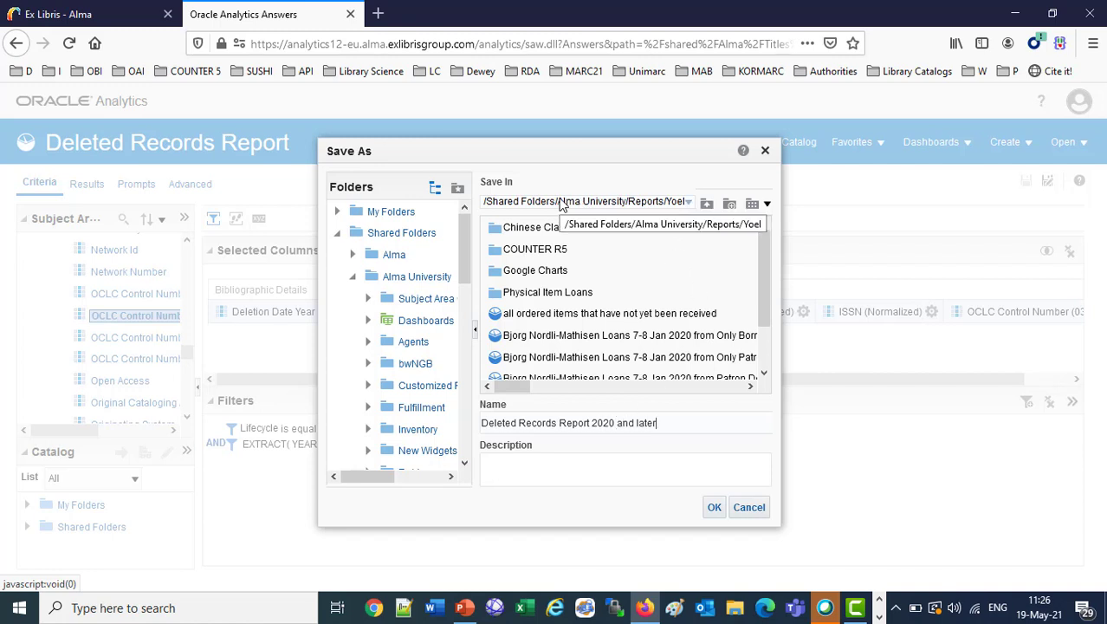
pyautogui.click(714, 507)
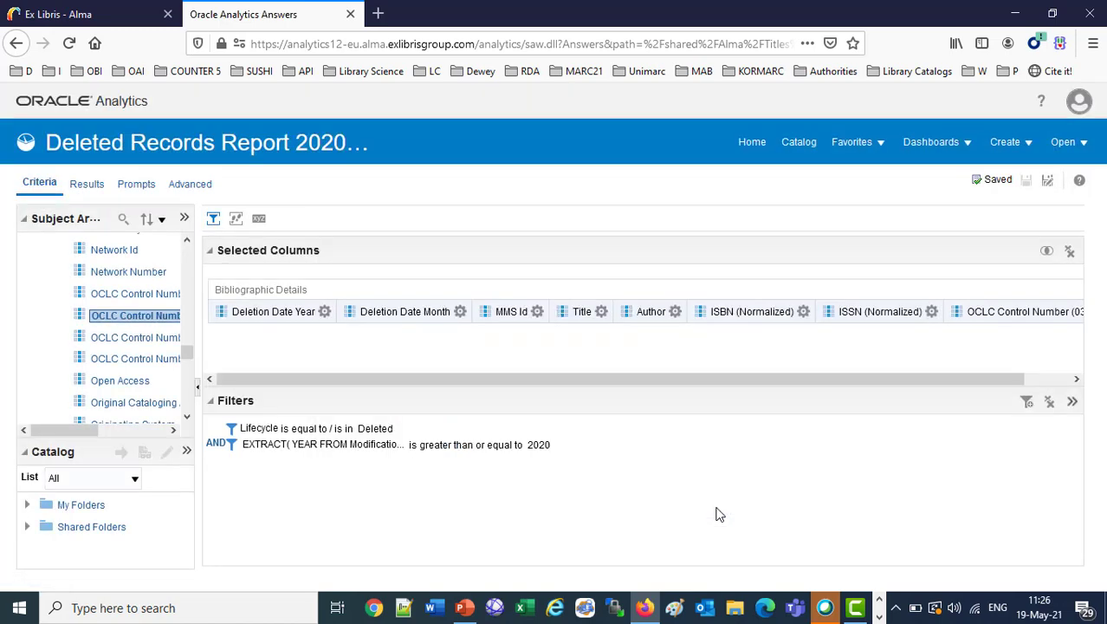
# Step: Display the saved report's results and examine the ISBN, ISSN and OCLC Control Number columns in the table
pyautogui.click(86, 187)
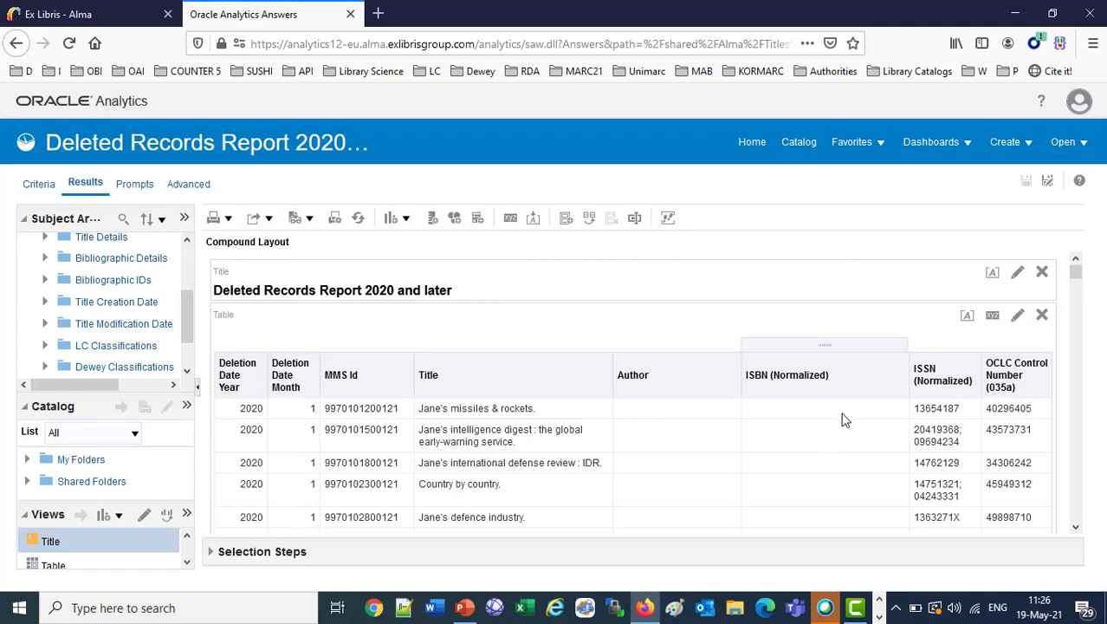
pyautogui.scroll(-5, 849, 403)
pyautogui.scroll(5, 852, 403)
pyautogui.scroll(-5, 851, 404)
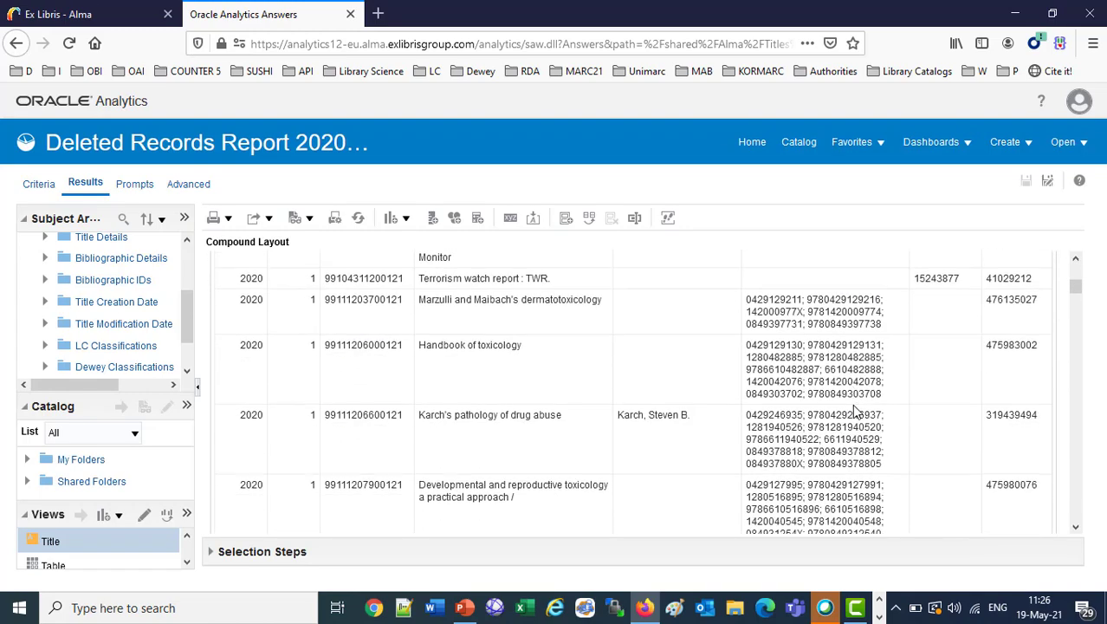
pyautogui.scroll(5, 851, 404)
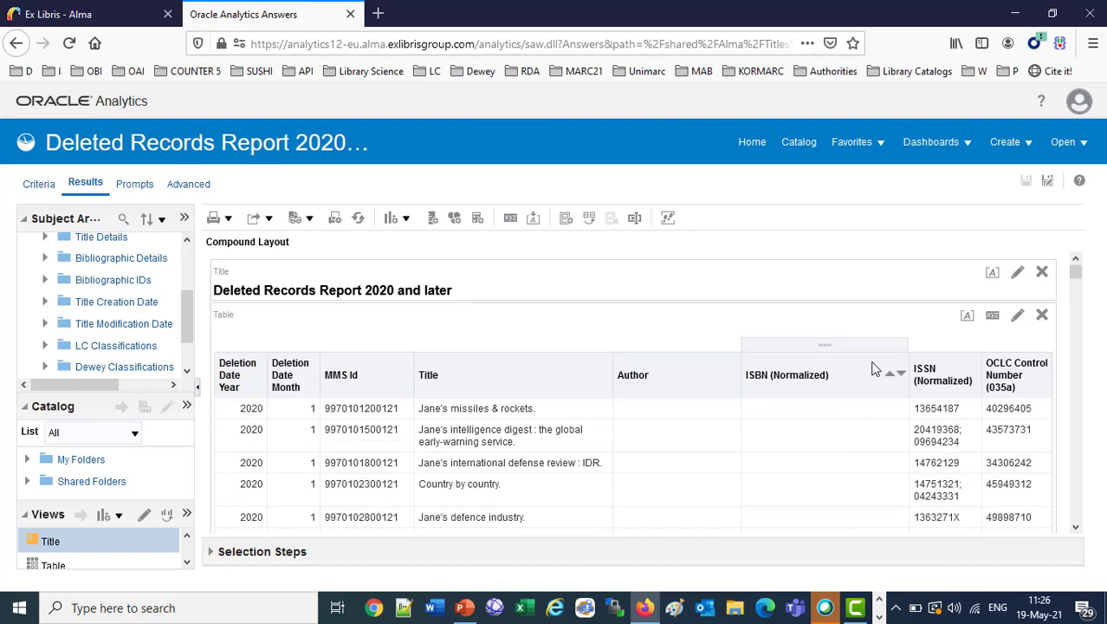